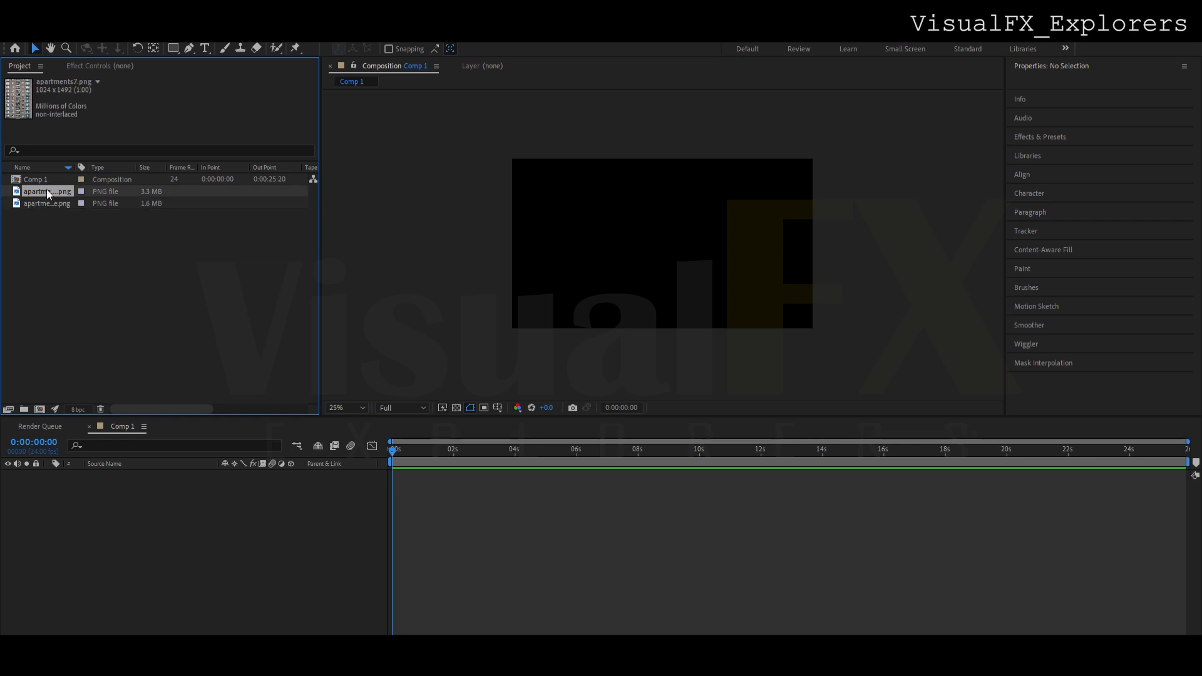
Place apartments7.png in Comp 1 and scale it down uniformly to 68%
drag(77, 482, 78, 483)
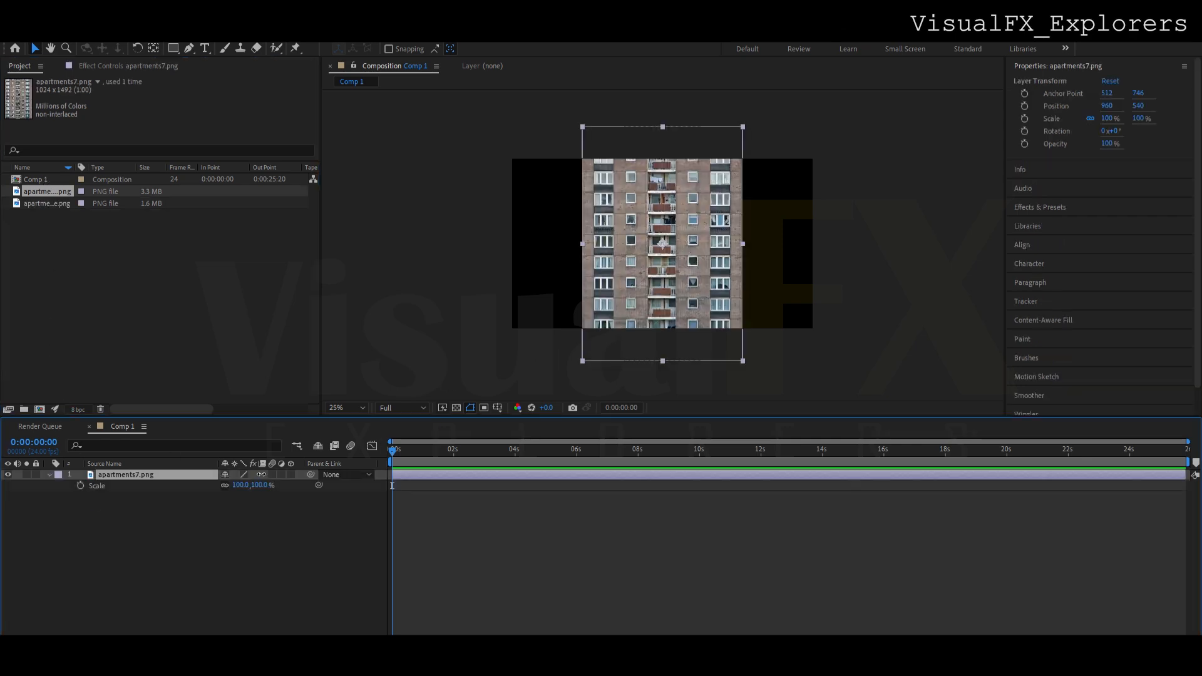
drag(262, 479, 241, 477)
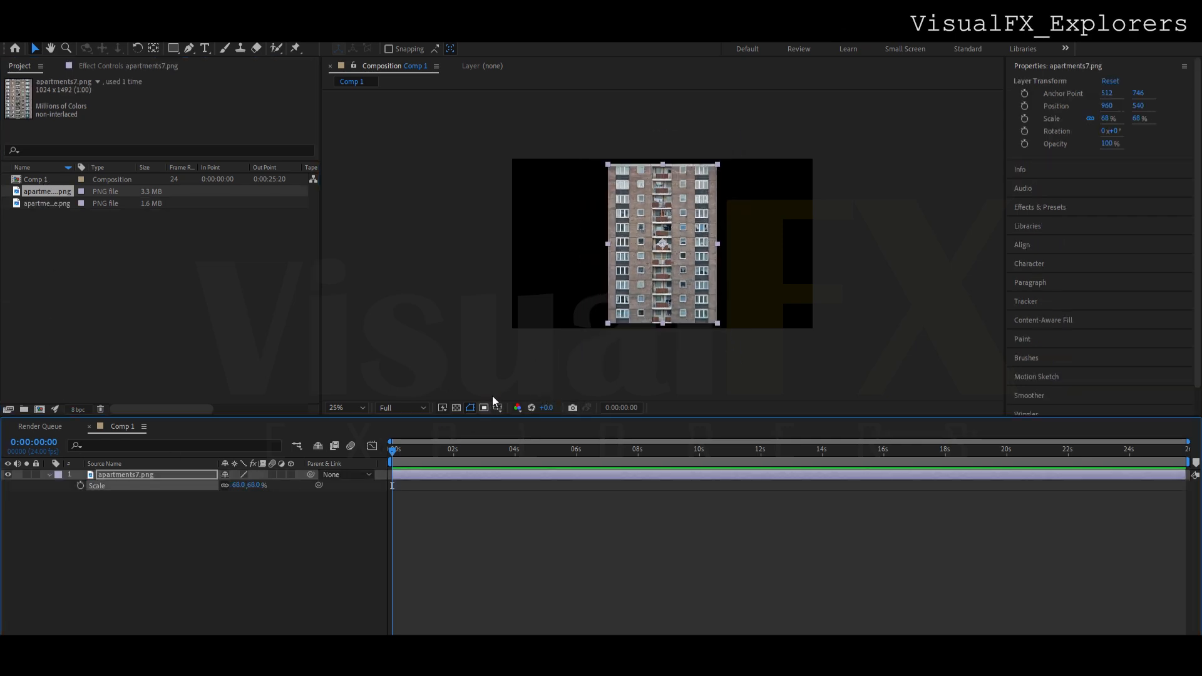
click(361, 405)
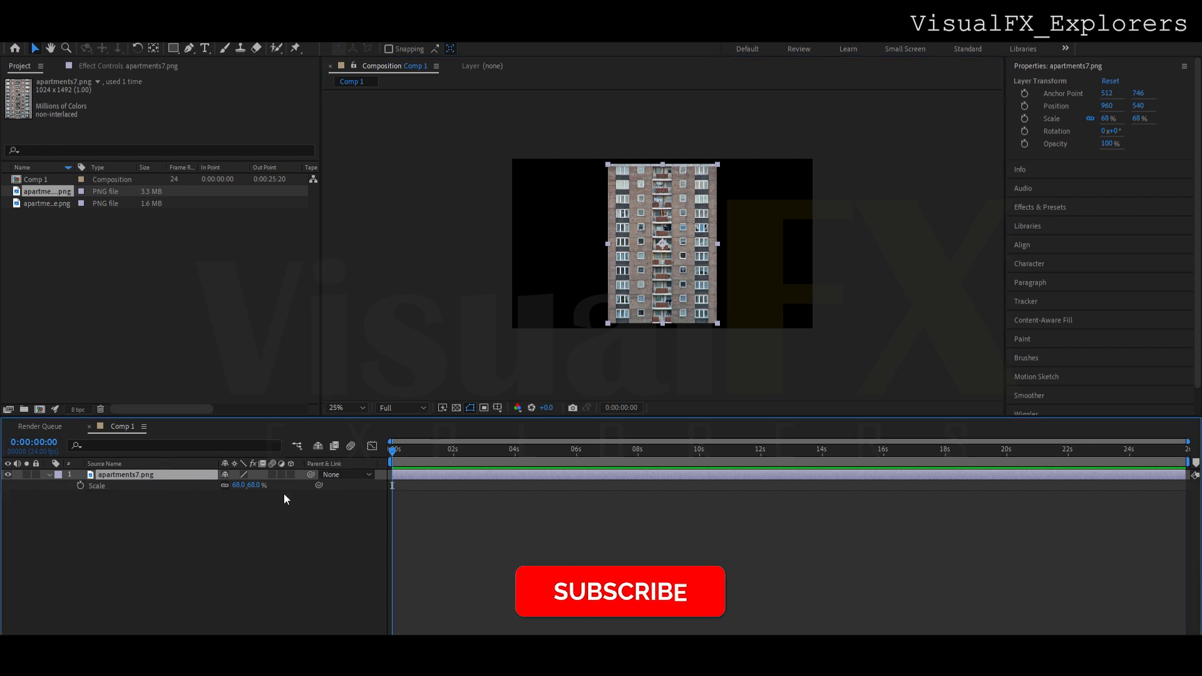
Make the apartments7.png layer 3D and display the composition in two views, Active Camera and Top
click(291, 475)
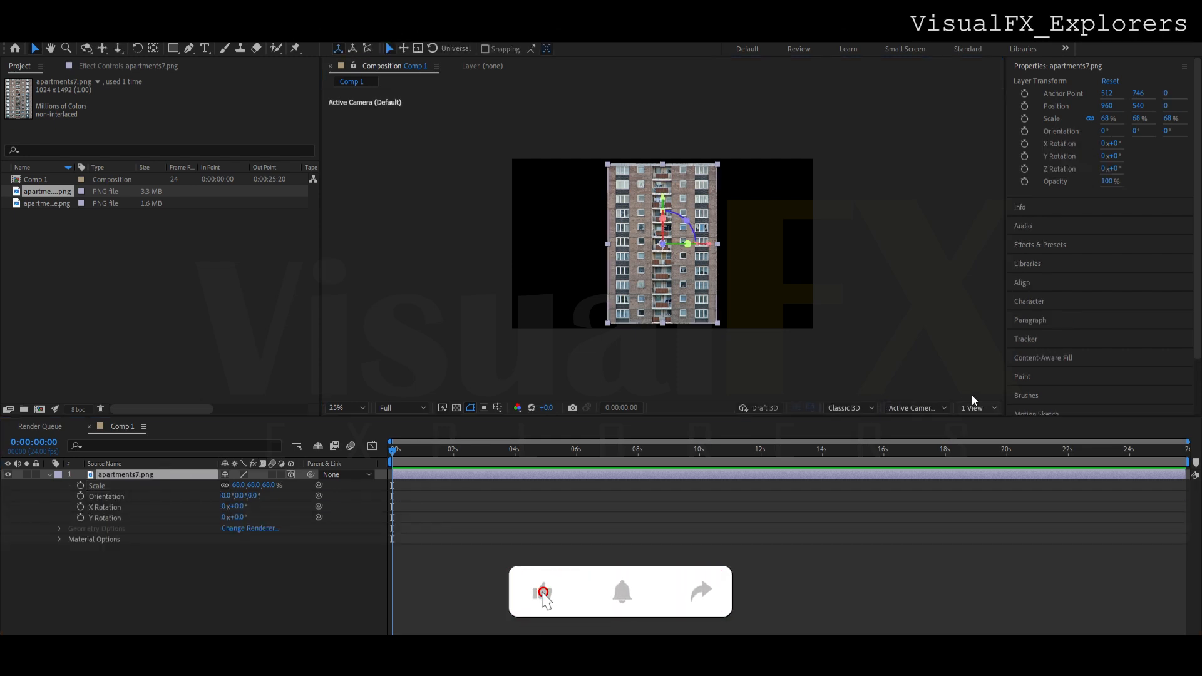
click(975, 407)
click(979, 423)
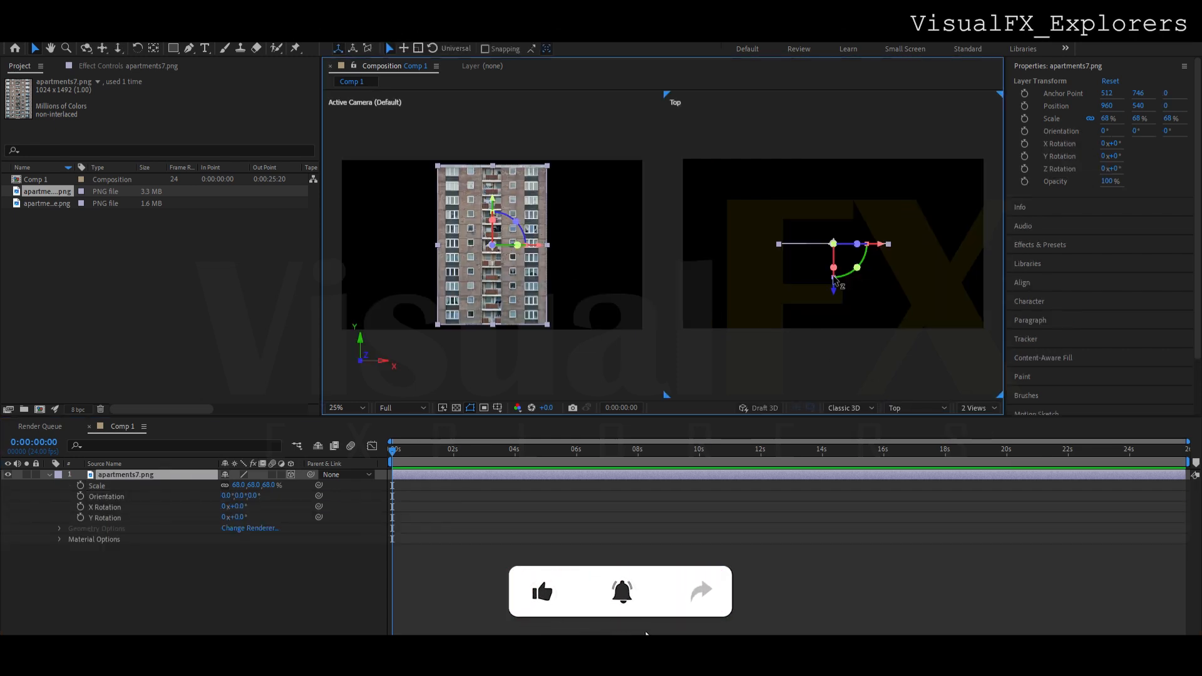
Duplicate the apartments7.png layer, move one copy back in depth as the rear wall, and duplicate the front wall again
click(119, 475)
key(ctrl+d)
drag(847, 284, 846, 188)
click(824, 243)
key(ctrl+d)
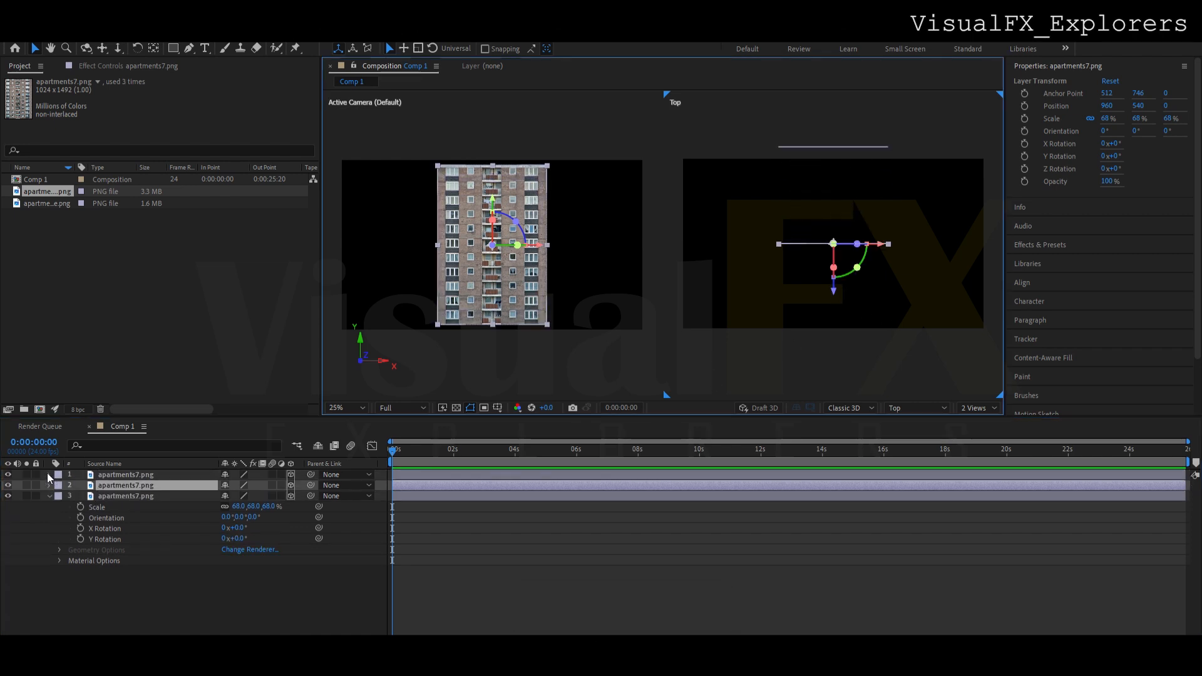
Set the second apartments7.png layer's Y orientation to 90° and move it to about X 1328, Z 364
click(60, 496)
text(90)
key(Return)
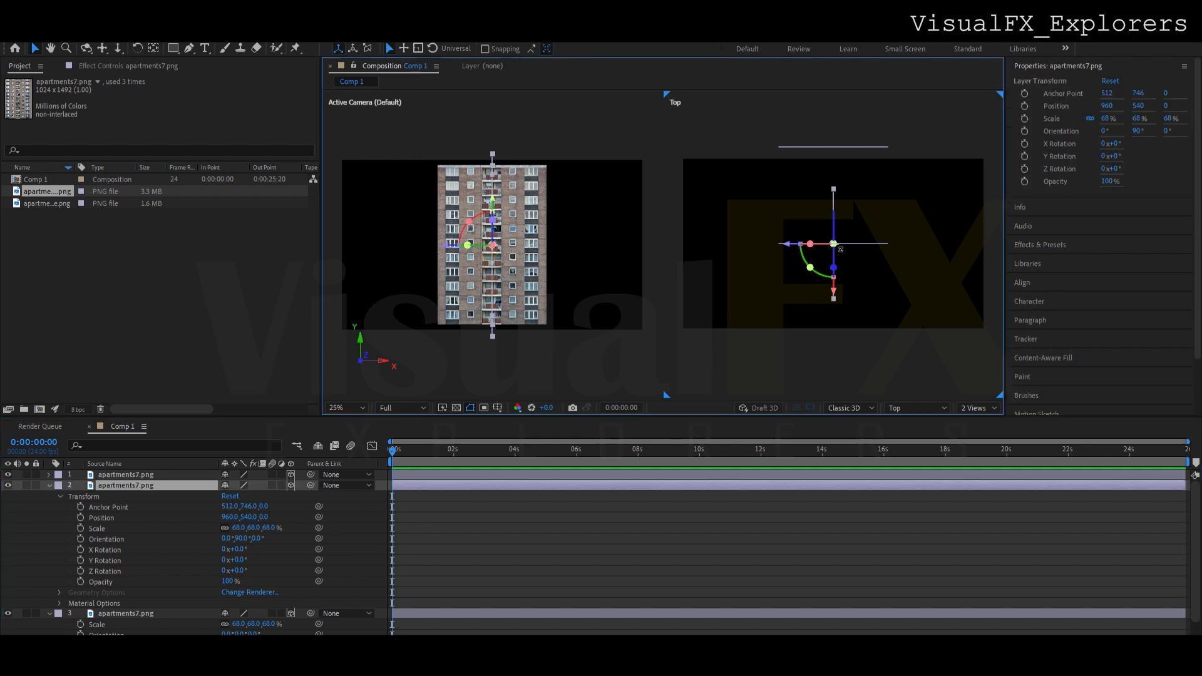
drag(795, 238, 852, 227)
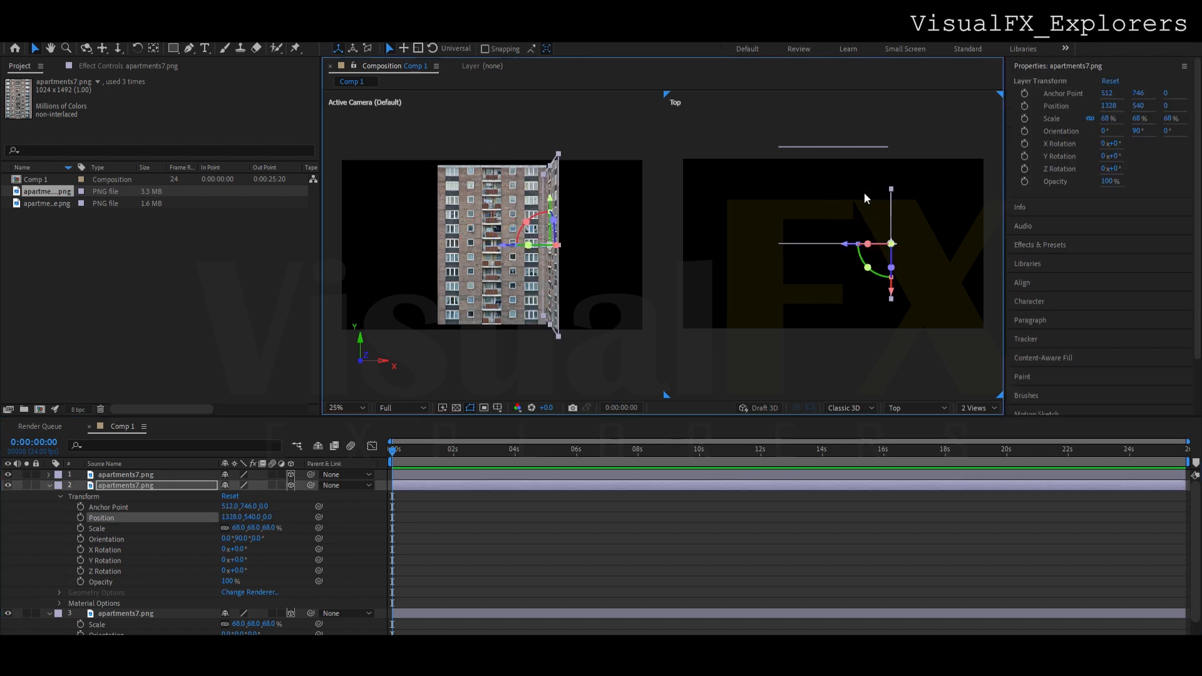
drag(896, 285, 892, 226)
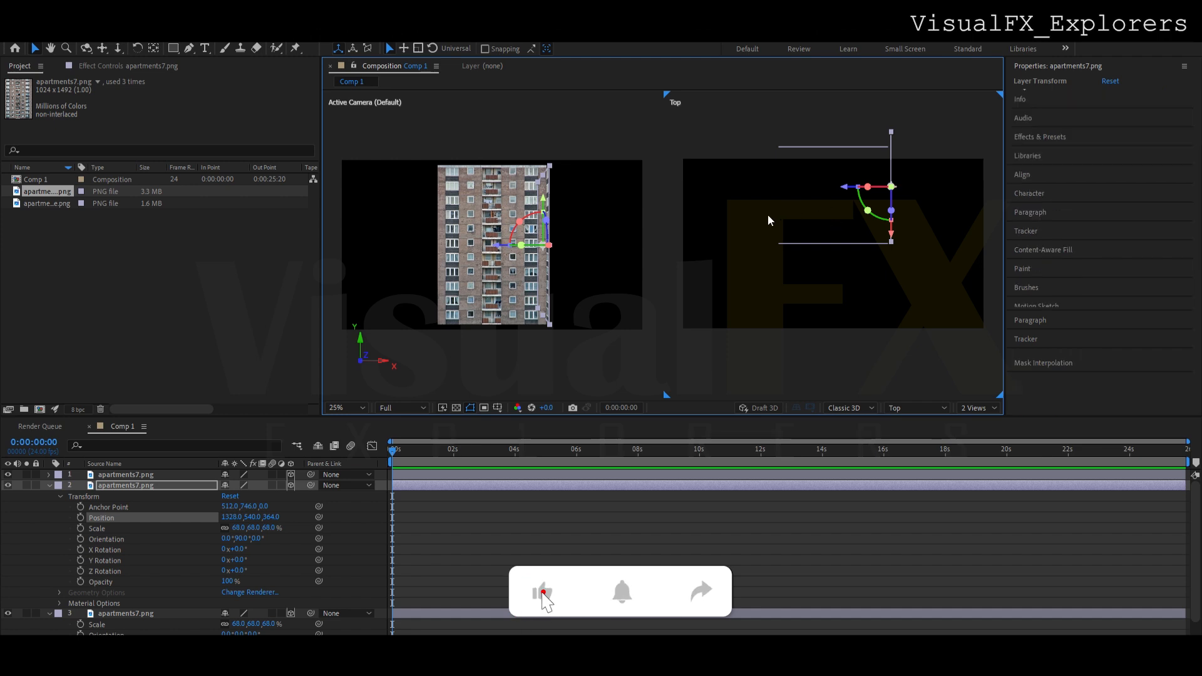
Move the rotated side wall towards the front wall's right corner, to about X 1308, Z 114
drag(768, 217, 905, 253)
drag(835, 280, 835, 318)
click(918, 296)
scroll(895, 262, up, 2)
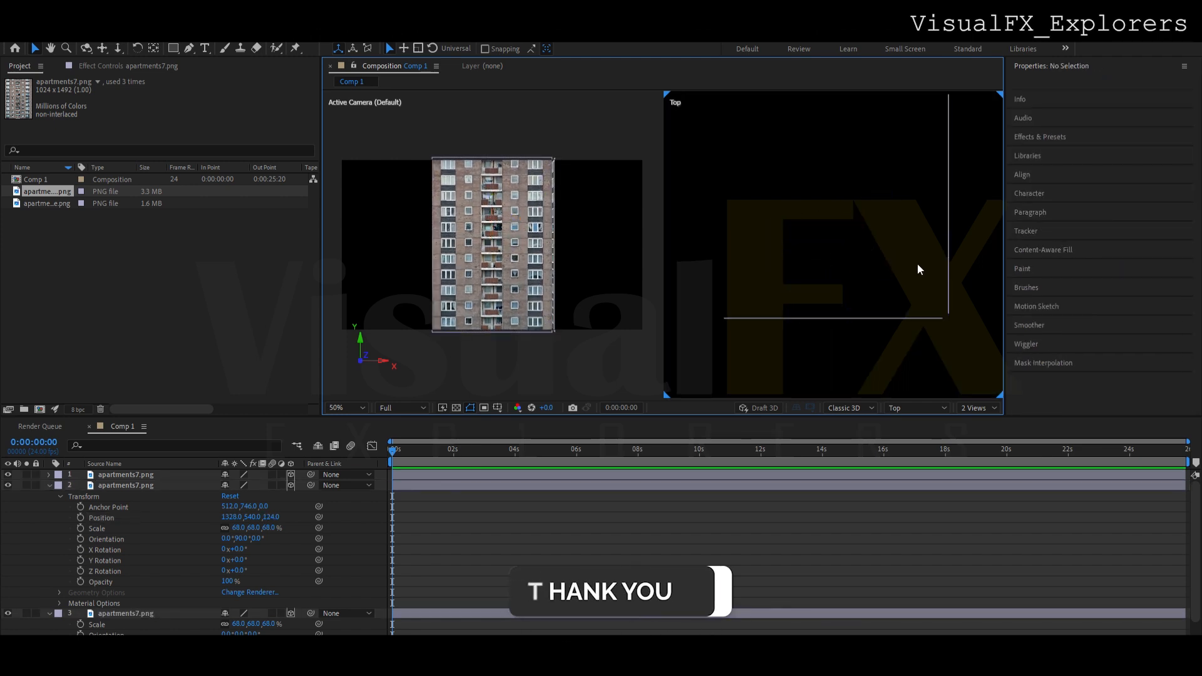
click(948, 298)
drag(889, 199, 884, 199)
drag(949, 254, 944, 262)
click(972, 280)
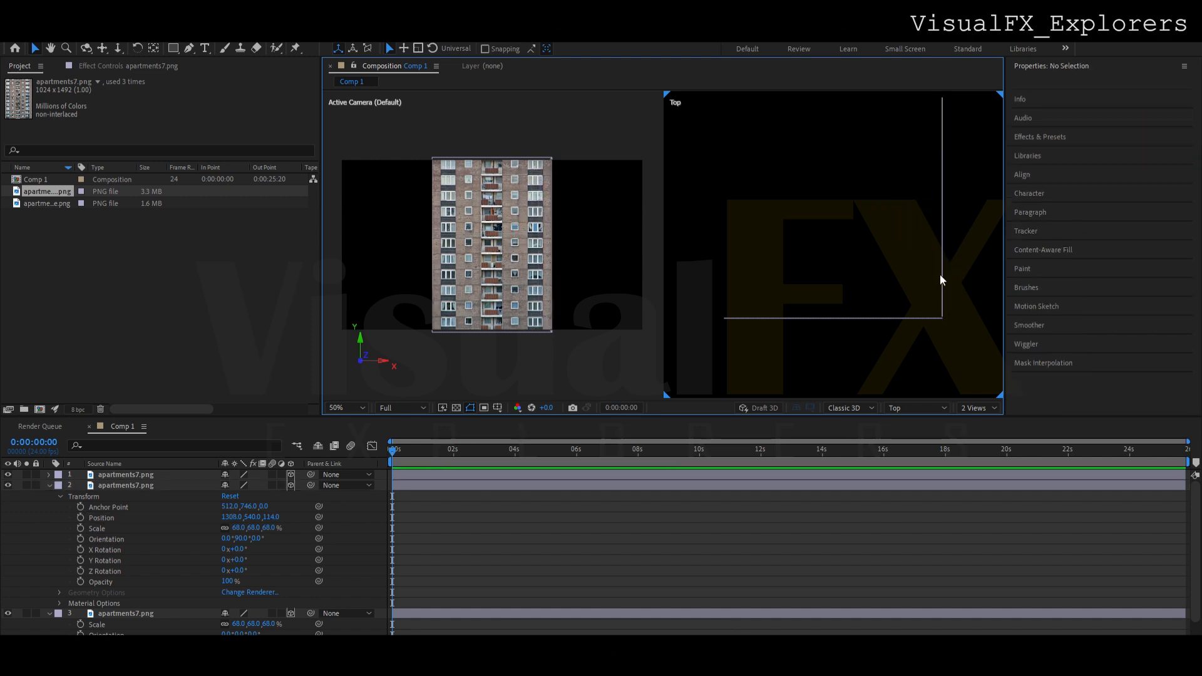
Fine-tune the side wall flush with the front wall's right end at X 1306, Z 108
click(942, 265)
drag(945, 261, 945, 263)
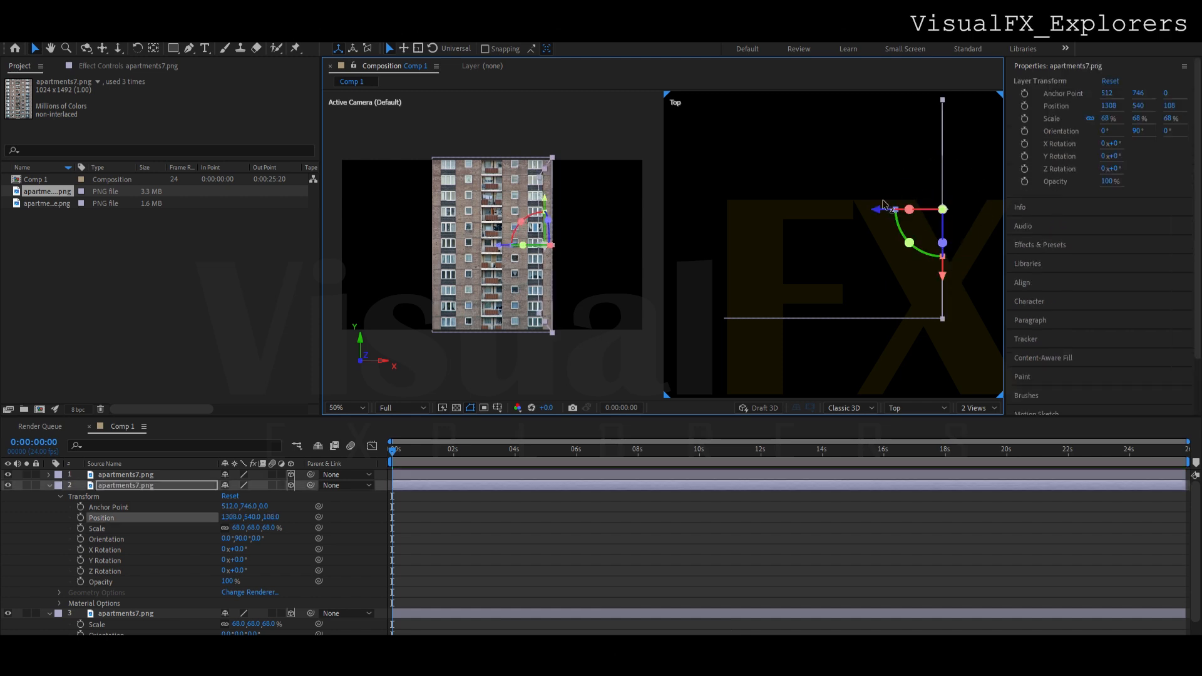
click(974, 276)
click(945, 269)
drag(883, 204, 895, 230)
click(961, 262)
click(940, 228)
click(988, 279)
Move the rear wall forward to Z 458 so it meets the side wall's back end
click(841, 102)
drag(838, 157, 849, 229)
click(887, 187)
click(855, 149)
drag(837, 150, 838, 152)
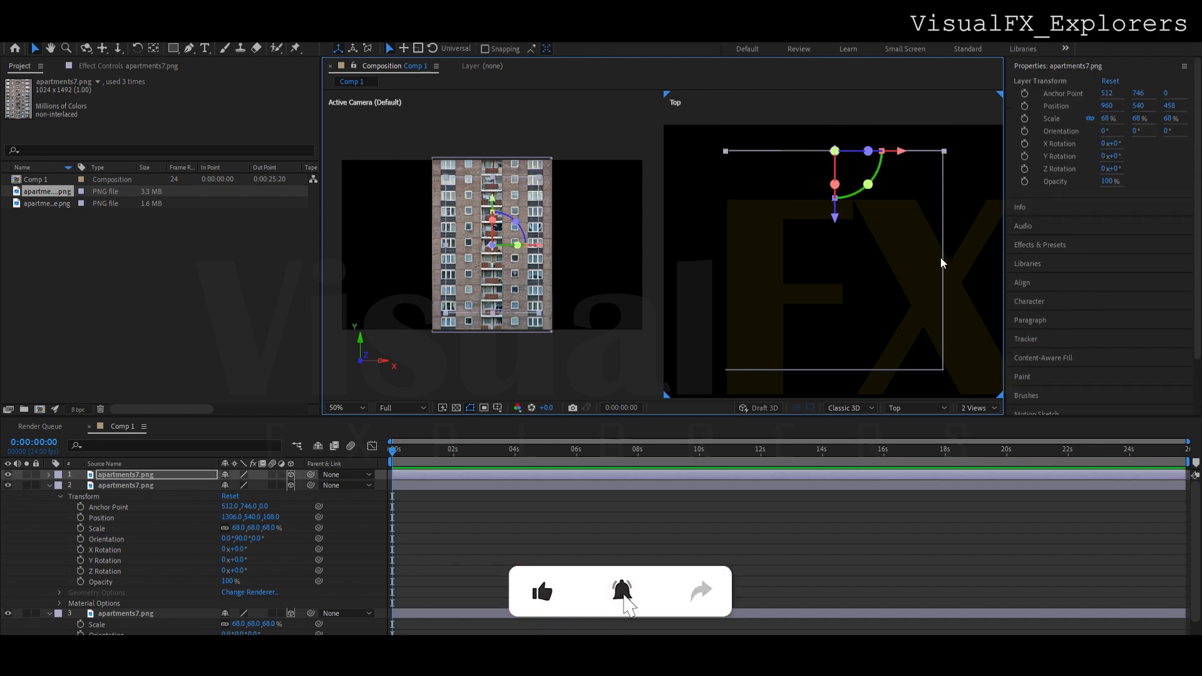
Duplicate the right side wall and move the copy to X 612 to close the box's left side
click(943, 259)
key(ctrl+d)
drag(870, 260, 669, 252)
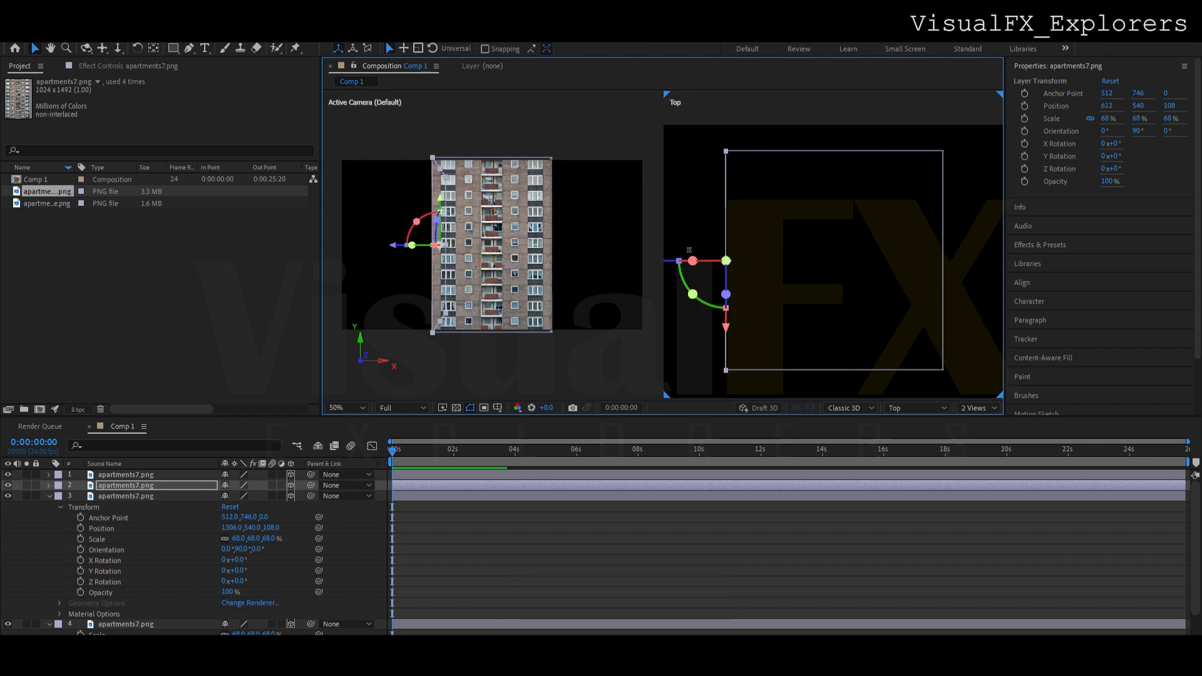
click(786, 252)
scroll(796, 257, down, 2)
click(523, 335)
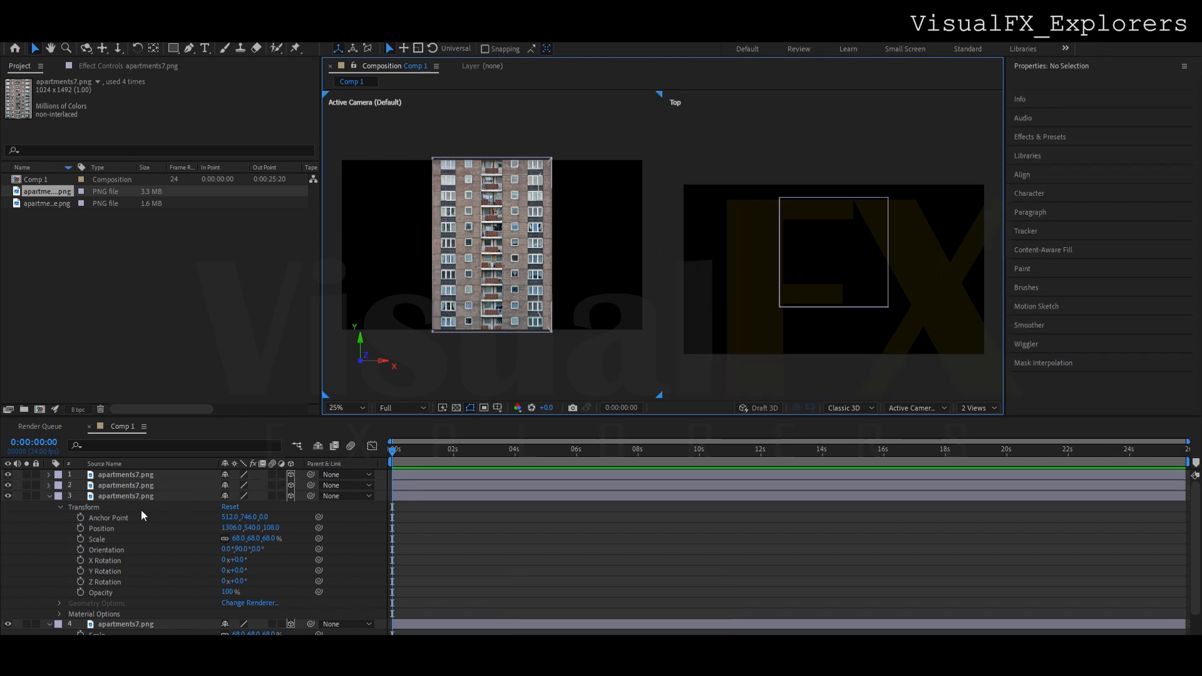
Collapse the third layer's properties and add a new camera to the composition
click(50, 496)
click(755, 283)
scroll(883, 312, down, 4)
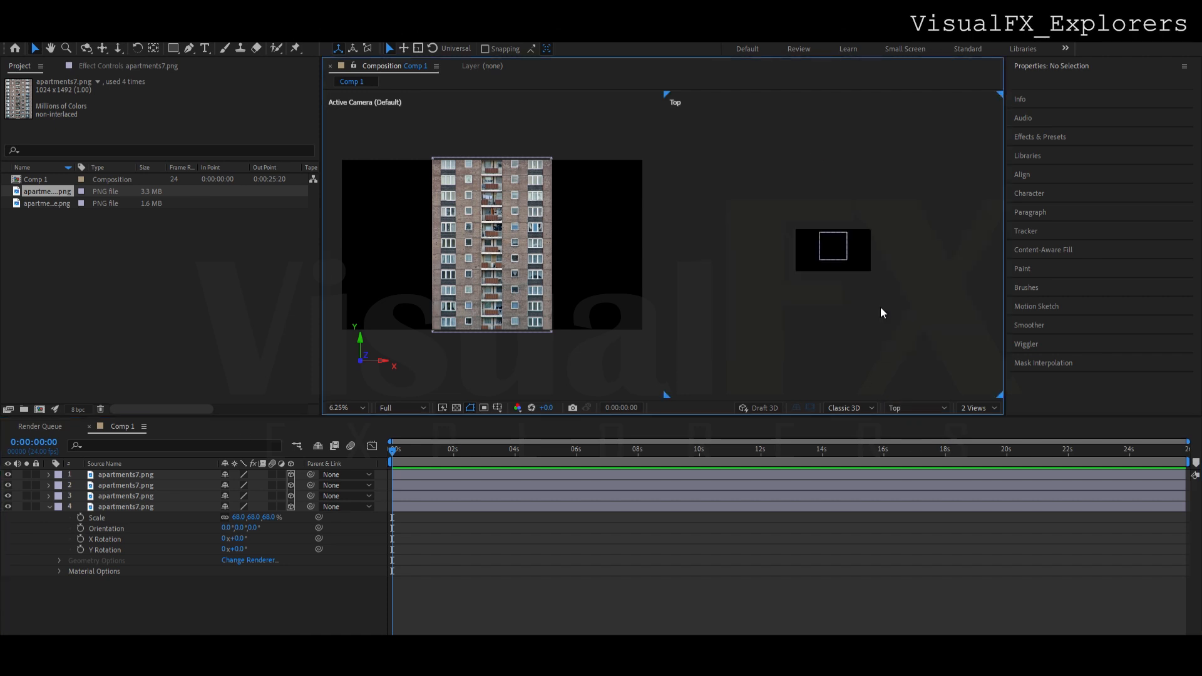
click(93, 608)
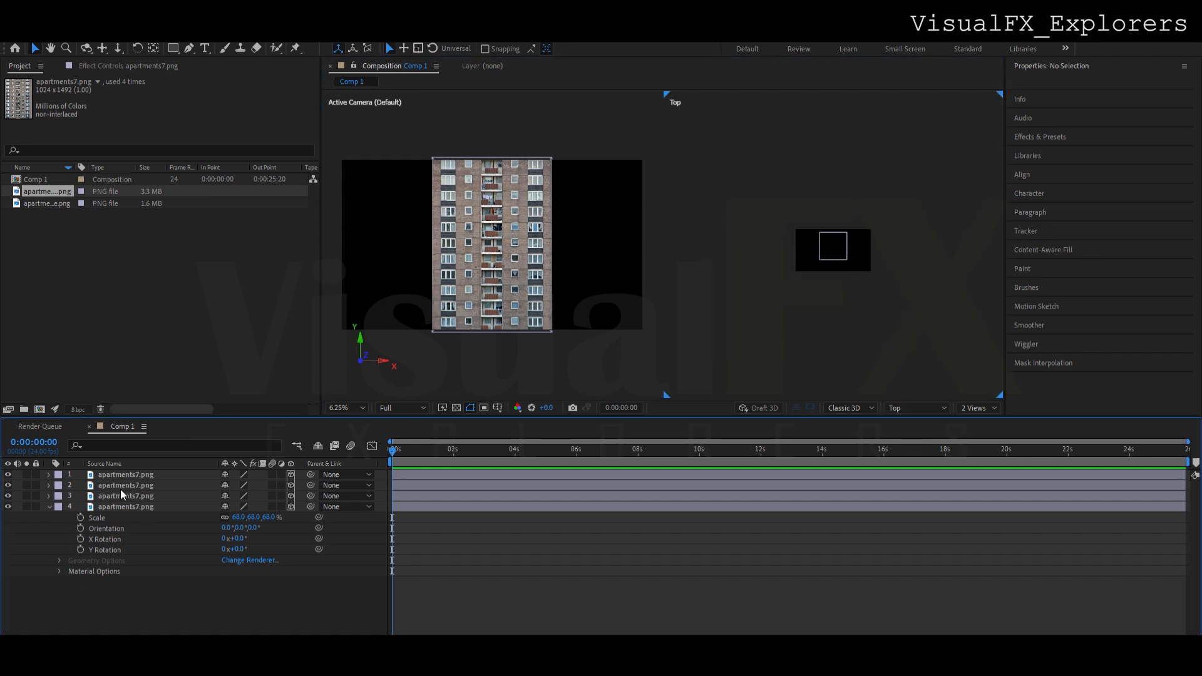
click(302, 507)
click(712, 462)
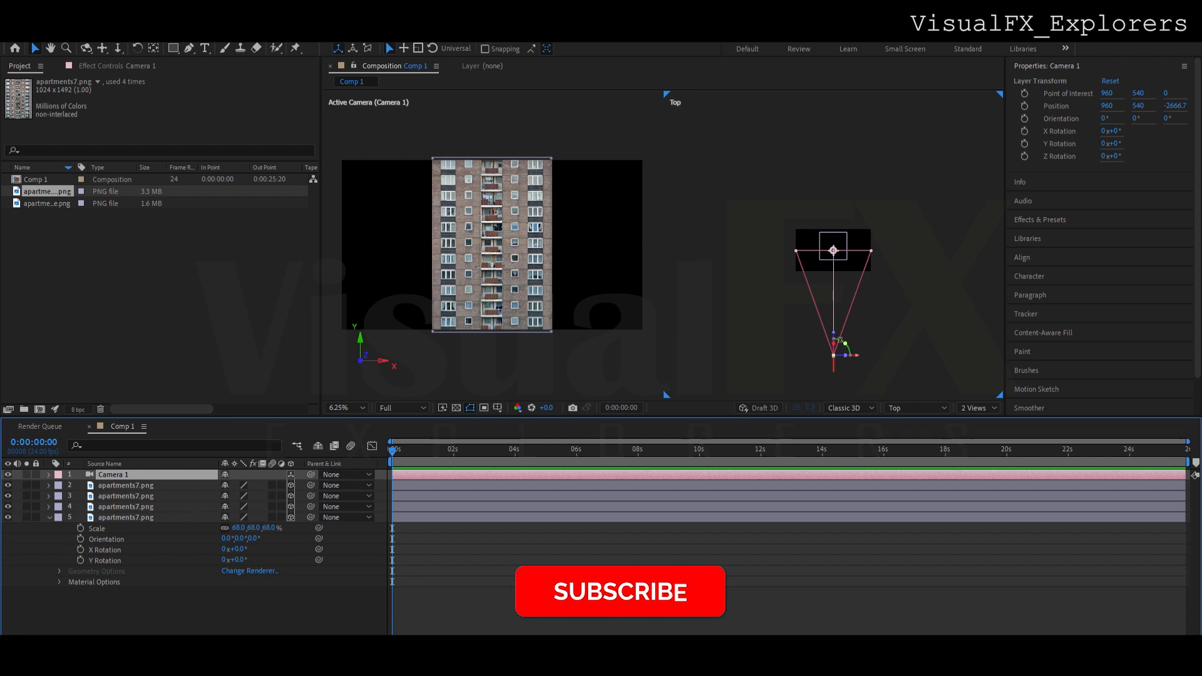
Shift Camera 1 along X to the right of the building to bring its side wall into view
mouse_move(858, 354)
mouse_down()
mouse_move(885, 344)
mouse_move(846, 348)
mouse_move(872, 346)
mouse_up()
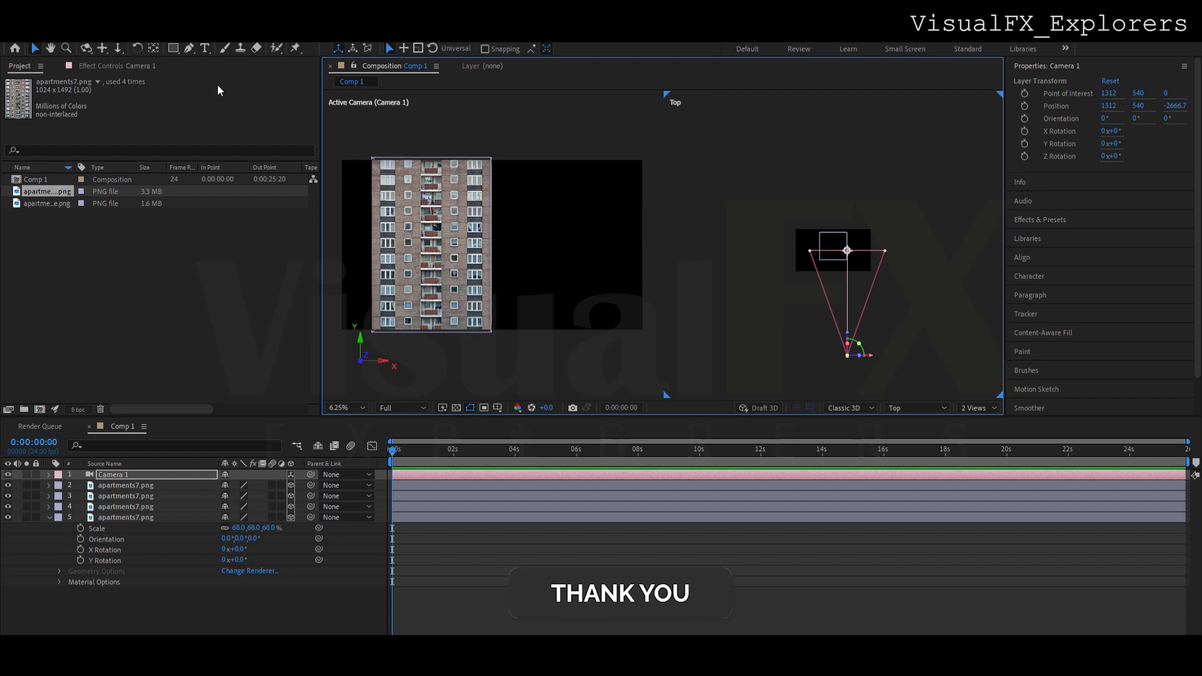
key(space)
drag(561, 277, 565, 268)
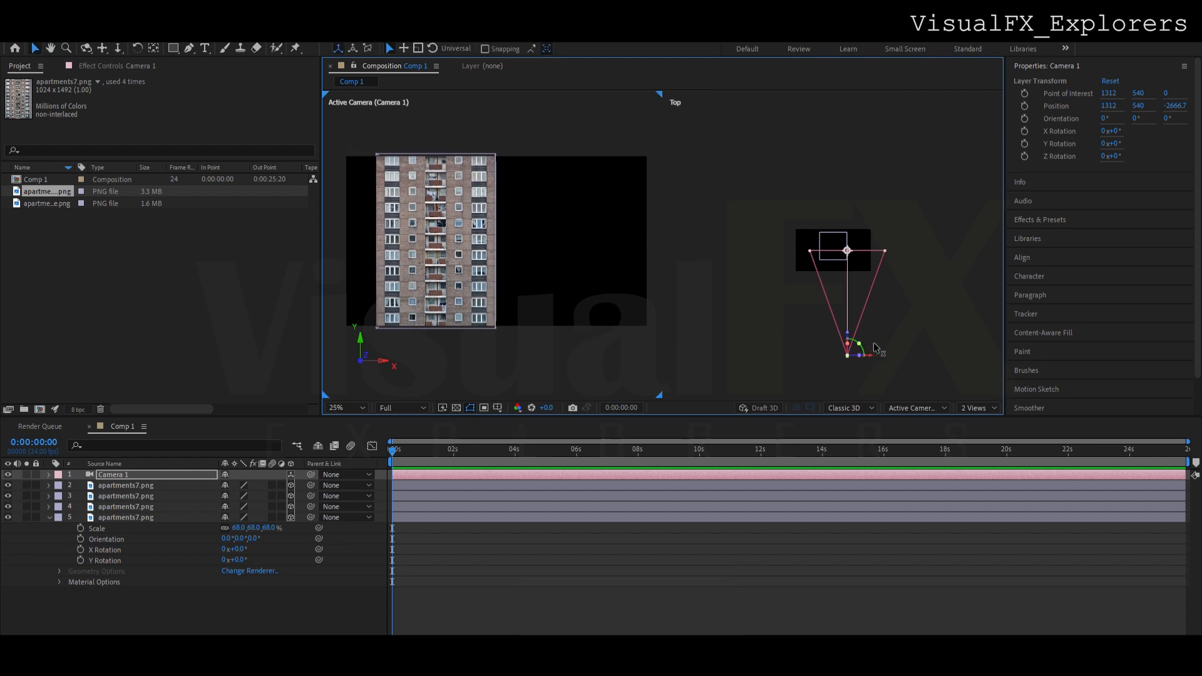
drag(873, 346, 877, 345)
Create a red solid, hide it and place it directly below Camera 1 in the layer stack
click(31, 203)
click(49, 518)
click(112, 526)
key(ctrl+y)
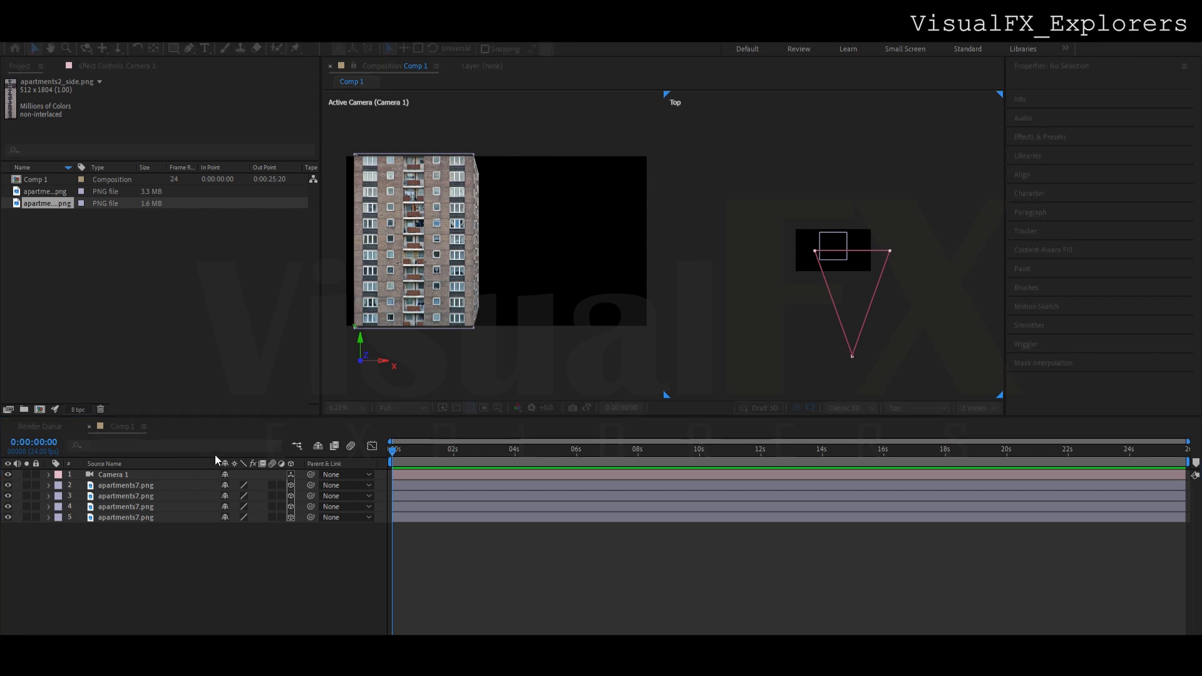
key(Return)
click(8, 475)
drag(117, 475, 117, 491)
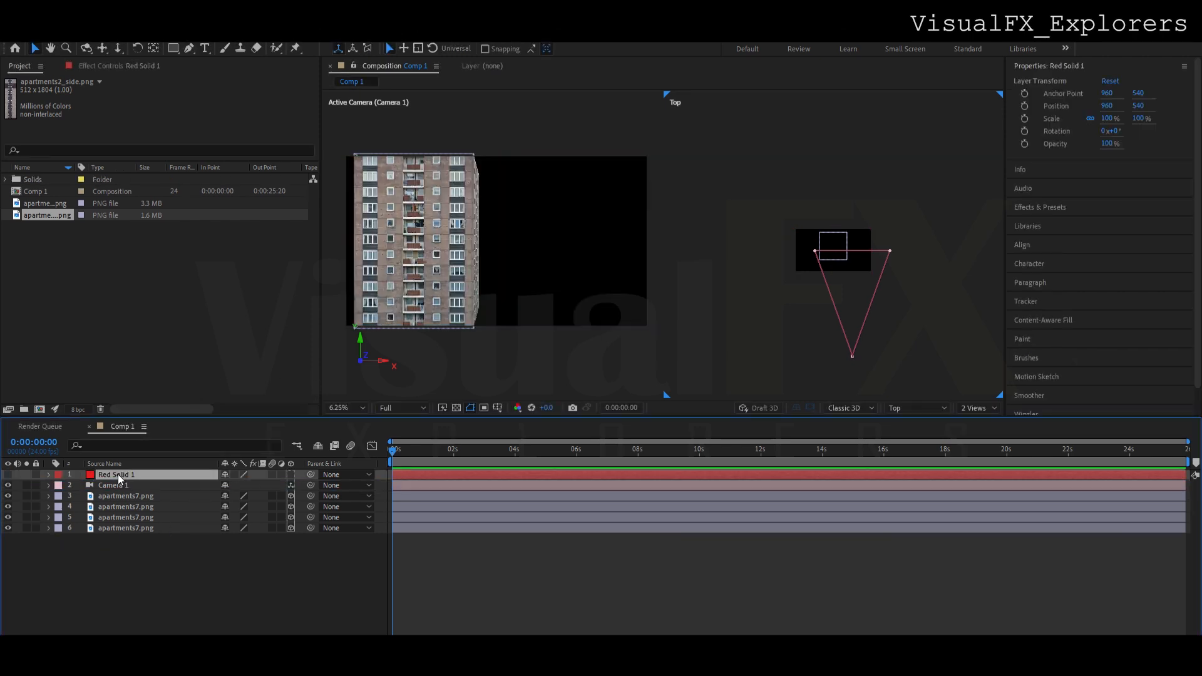
Add apartments2_side.png as the uppermost layer and place it right of the first building at about 1412, 184
click(43, 201)
drag(45, 212, 76, 392)
drag(94, 463, 94, 471)
drag(497, 245, 562, 251)
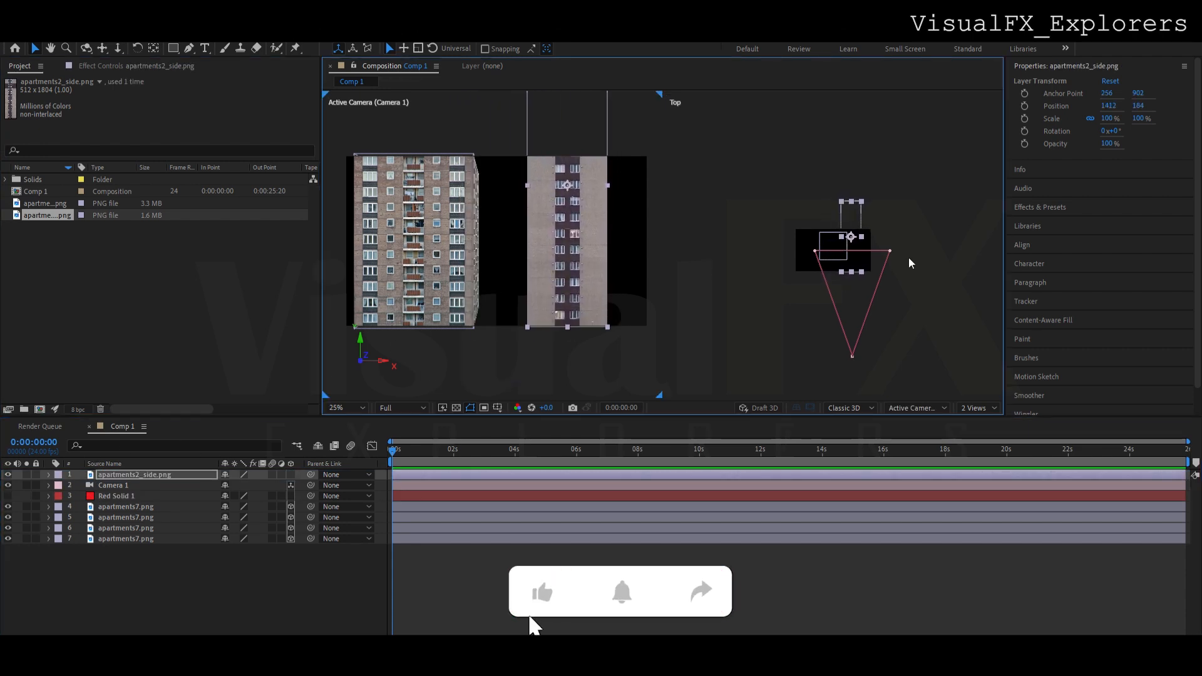
Make apartments2_side.png a 3D layer and move it to about X 1640, Z -234
scroll(923, 263, up, 1)
click(290, 475)
scroll(859, 269, up, 2)
drag(830, 268, 656, 256)
drag(873, 276, 945, 275)
drag(872, 346, 880, 418)
Duplicate apartments2_side.png and set the copy's Y orientation to 90°
key(ctrl+d)
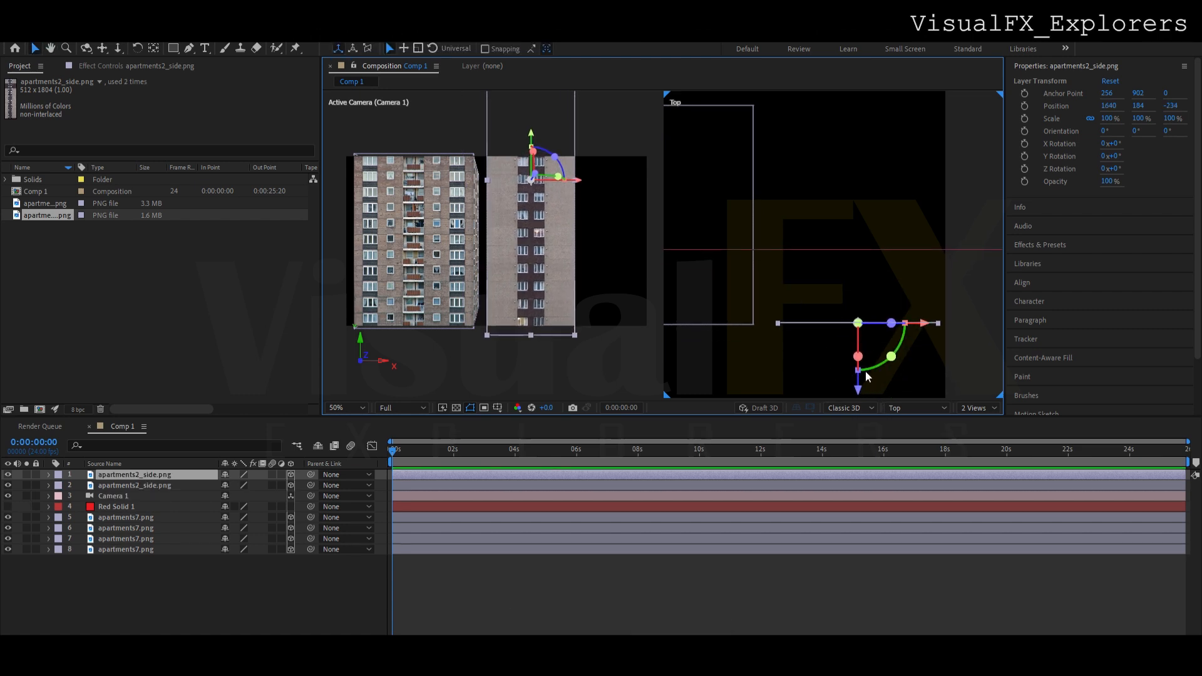
key(r)
click(238, 485)
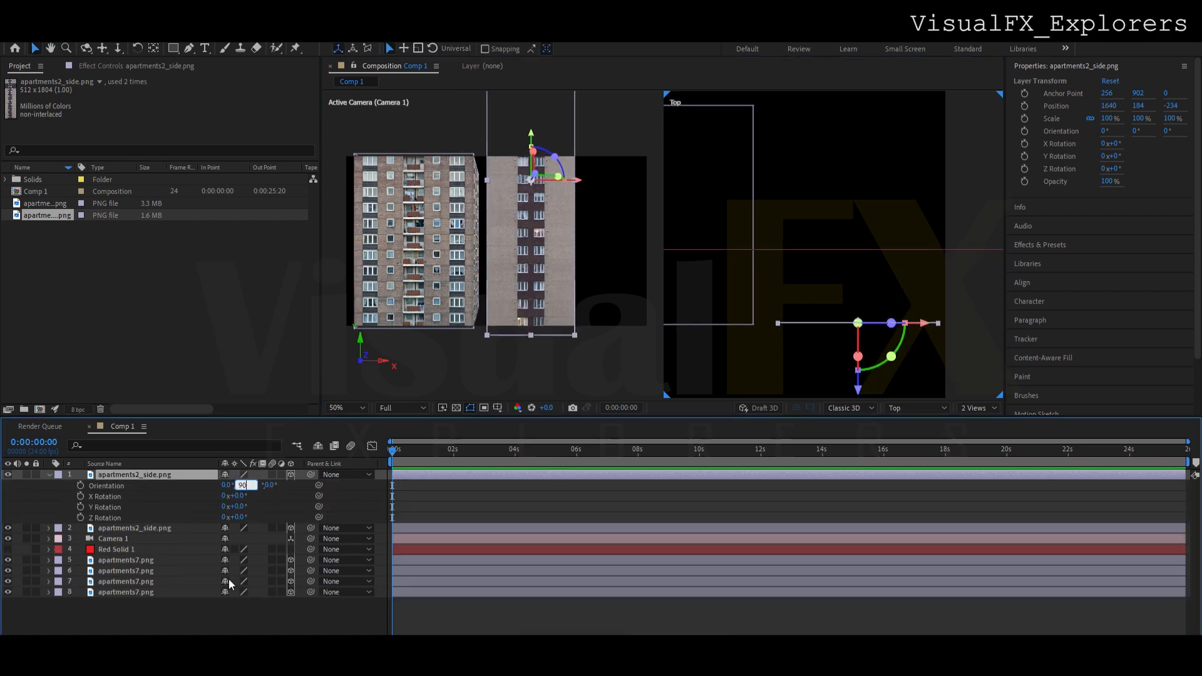
text(90)
key(Return)
Align the rotated apartments2_side.png wall with the right end of the second building's front wall
click(781, 357)
click(858, 284)
drag(857, 284, 804, 260)
drag(740, 299, 816, 299)
drag(883, 362, 886, 280)
click(833, 258)
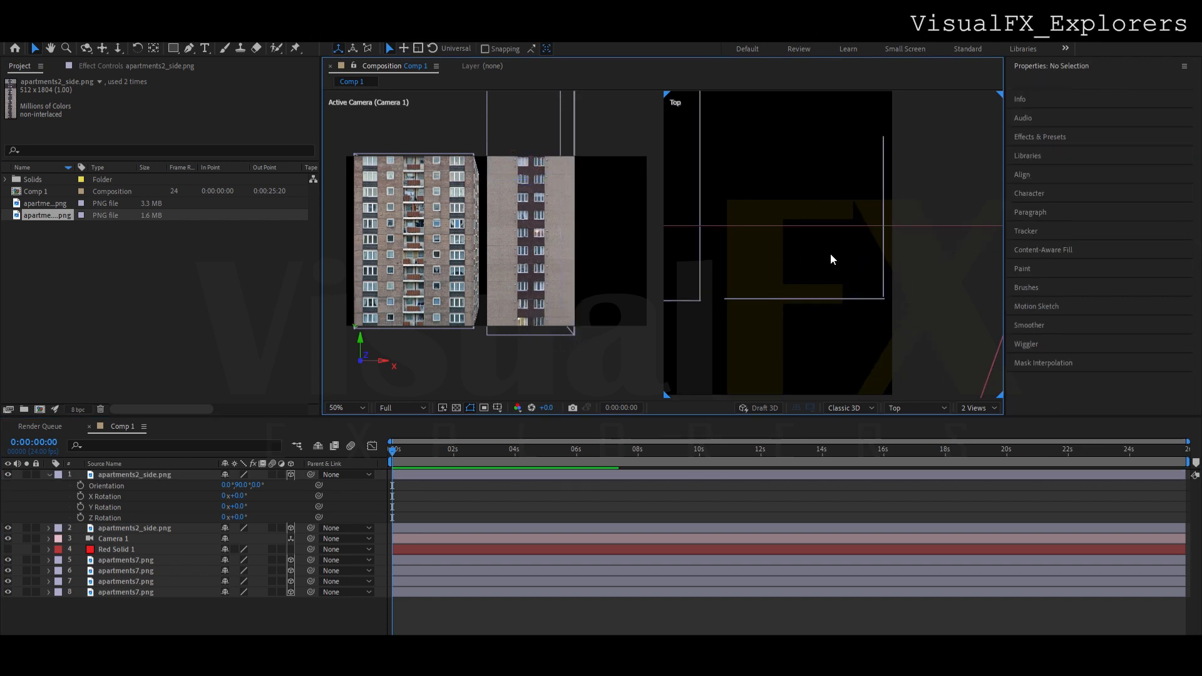
click(883, 266)
drag(884, 268, 885, 269)
click(917, 274)
Duplicate the second building's right side wall and move the copy to the front wall's left end
click(884, 263)
drag(826, 216, 656, 210)
click(904, 261)
click(884, 260)
key(ctrl+d)
Duplicate the second building's front wall and move the copy back in depth to close the box
click(767, 298)
click(769, 270)
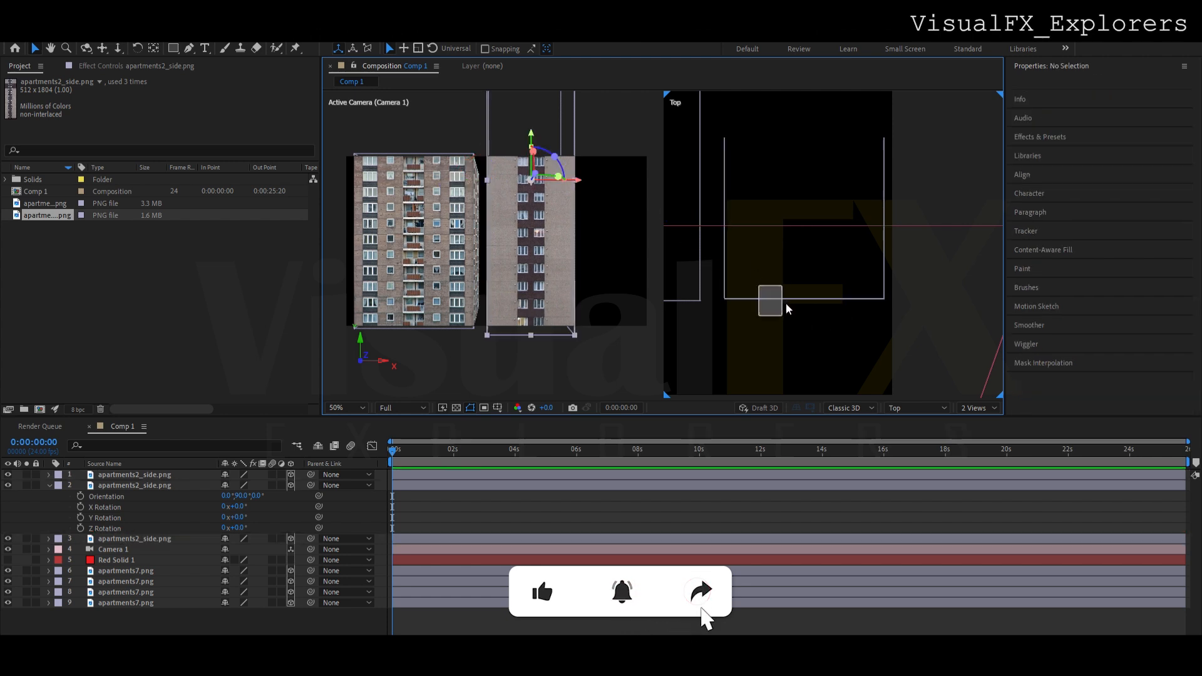
click(777, 299)
key(ctrl+d)
drag(800, 346, 798, 183)
Select all four apartments2_side.png walls and shift the second building slightly to the right
click(896, 246)
drag(912, 121, 736, 273)
drag(687, 224, 700, 219)
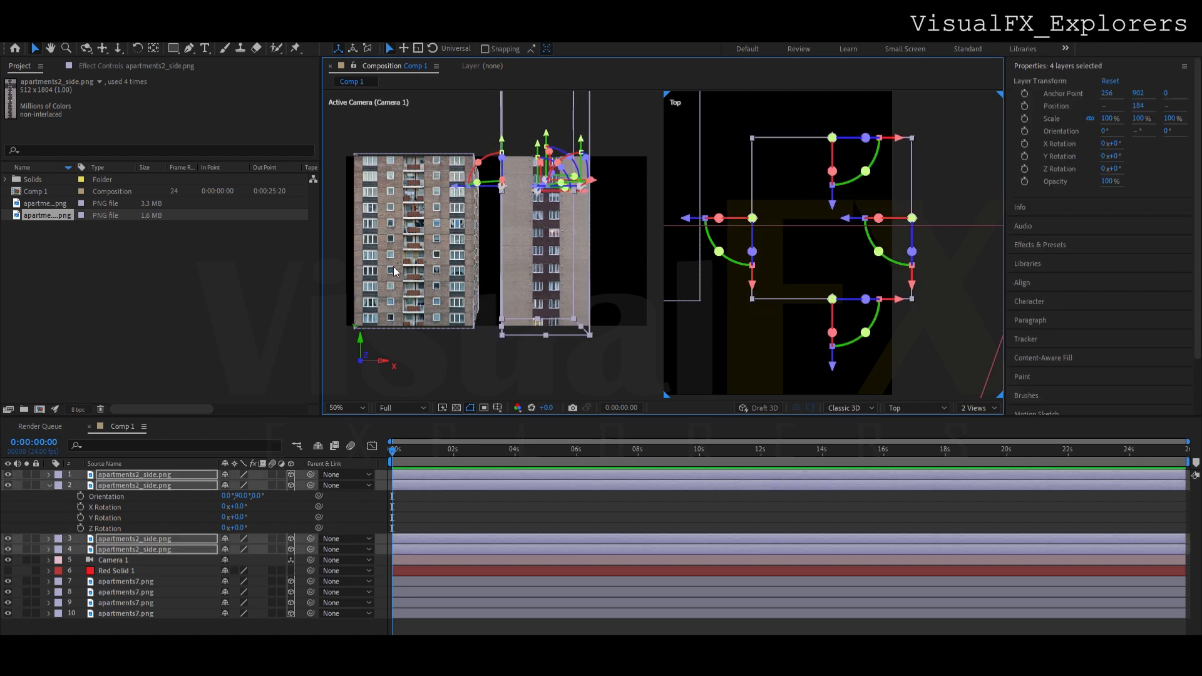
Dolly Camera 1 back from the two buildings
click(102, 48)
key(c)
drag(502, 286, 505, 316)
Collapse the second layer's properties, create a pale gray-blue solid and send it to the bottom of the layer stack
click(167, 463)
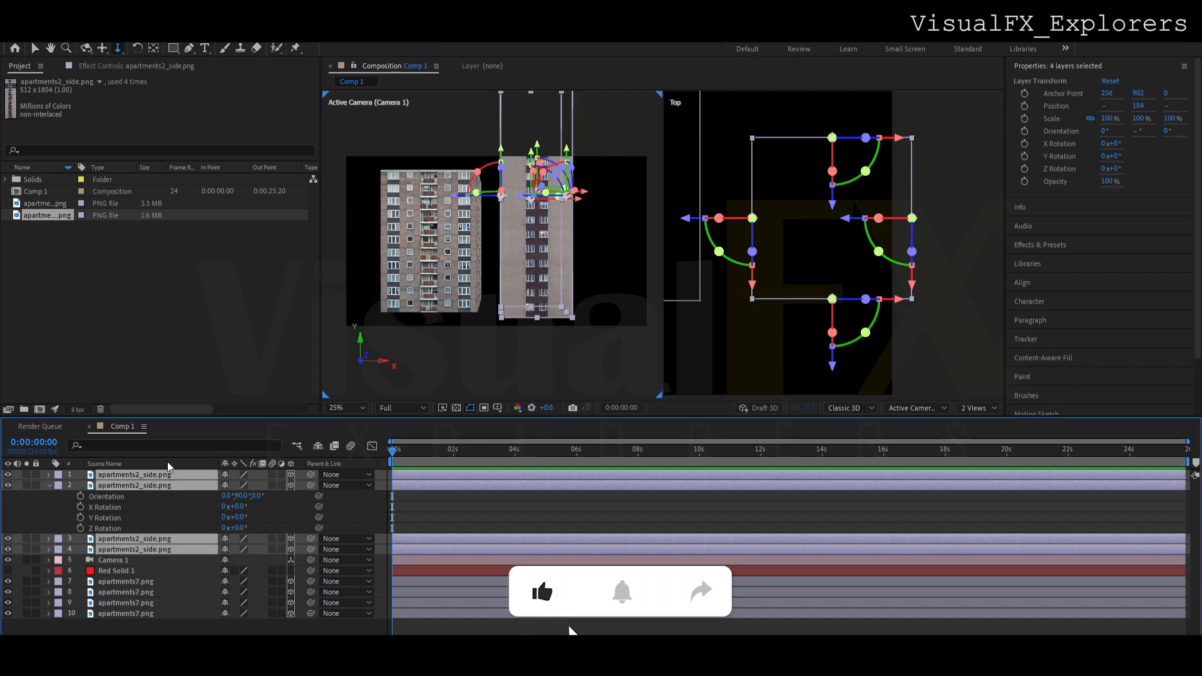
click(46, 484)
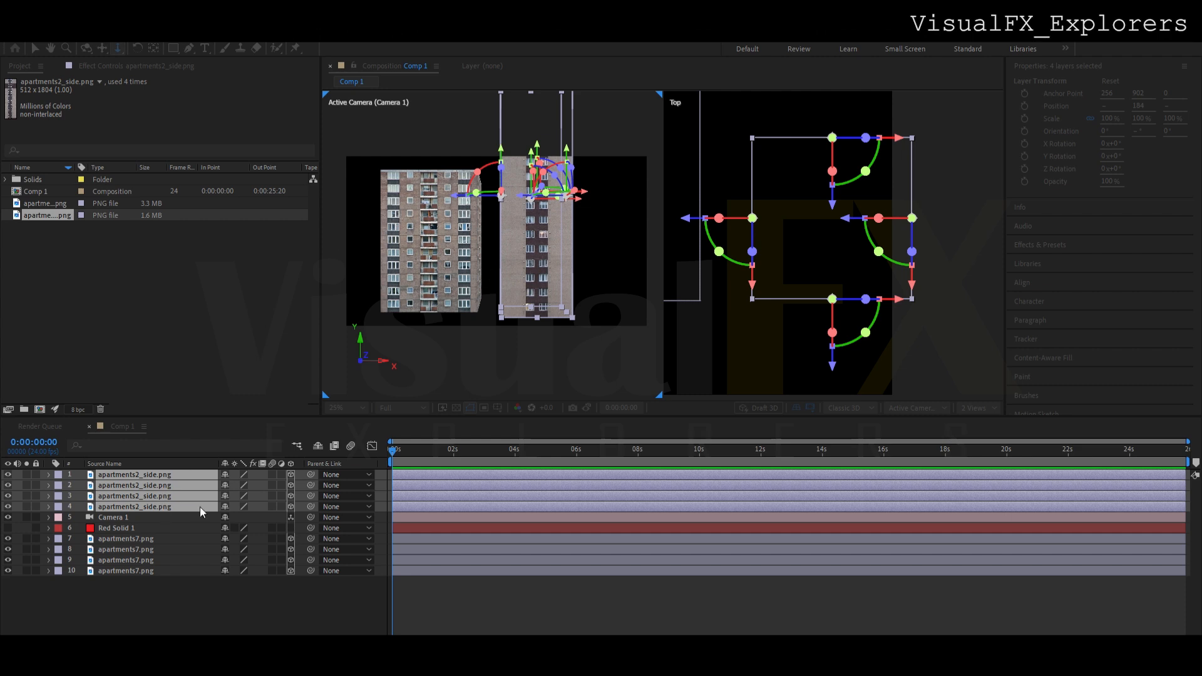
key(Return)
key(ctrl+shift+bracketleft)
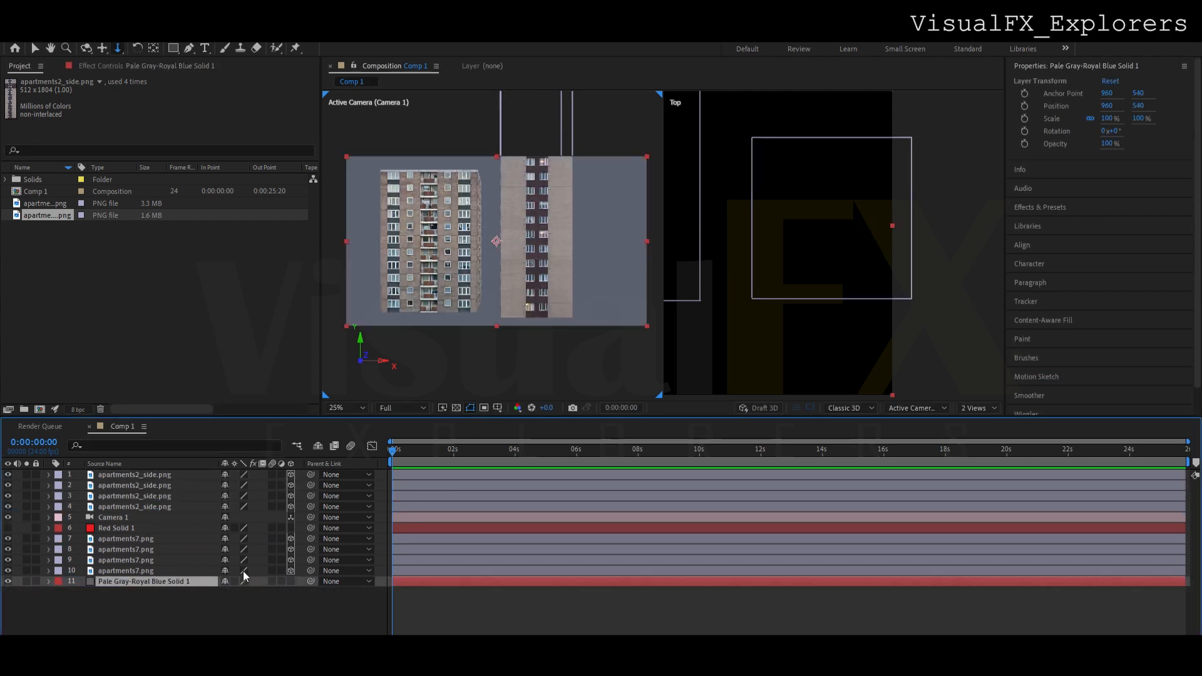
Make the pale gray-blue solid a 3D layer and open its transform properties
click(290, 581)
click(59, 592)
scroll(235, 626, down, 1)
text(90)
click(300, 614)
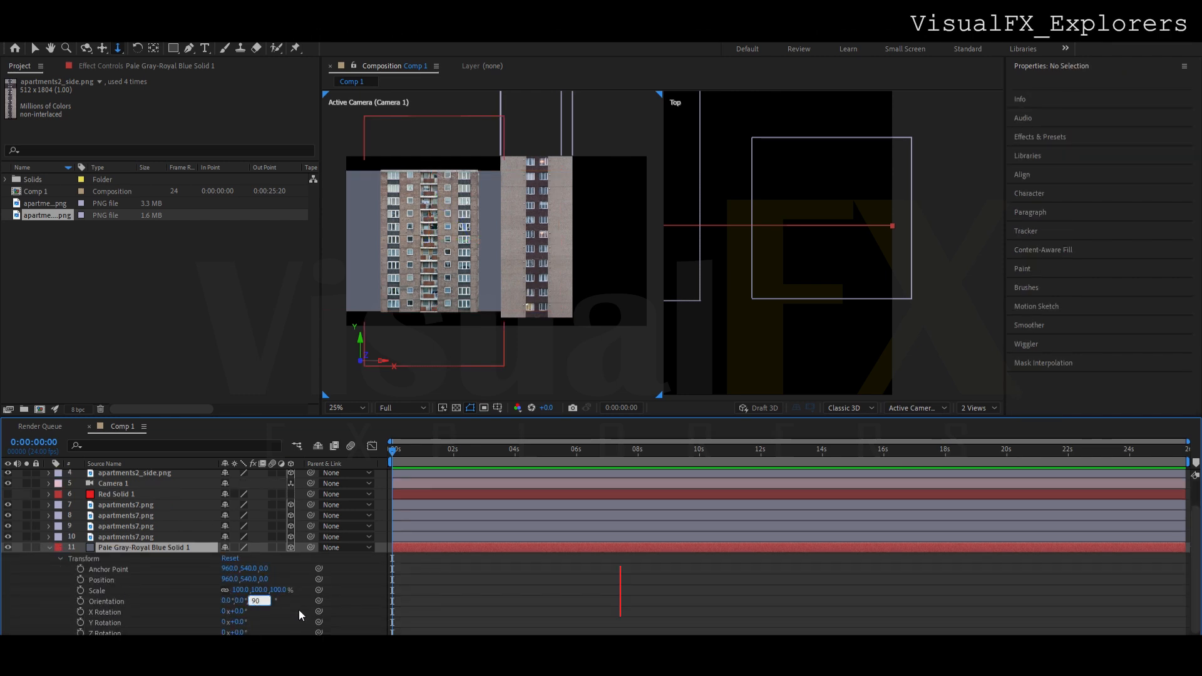
key(ctrl+z)
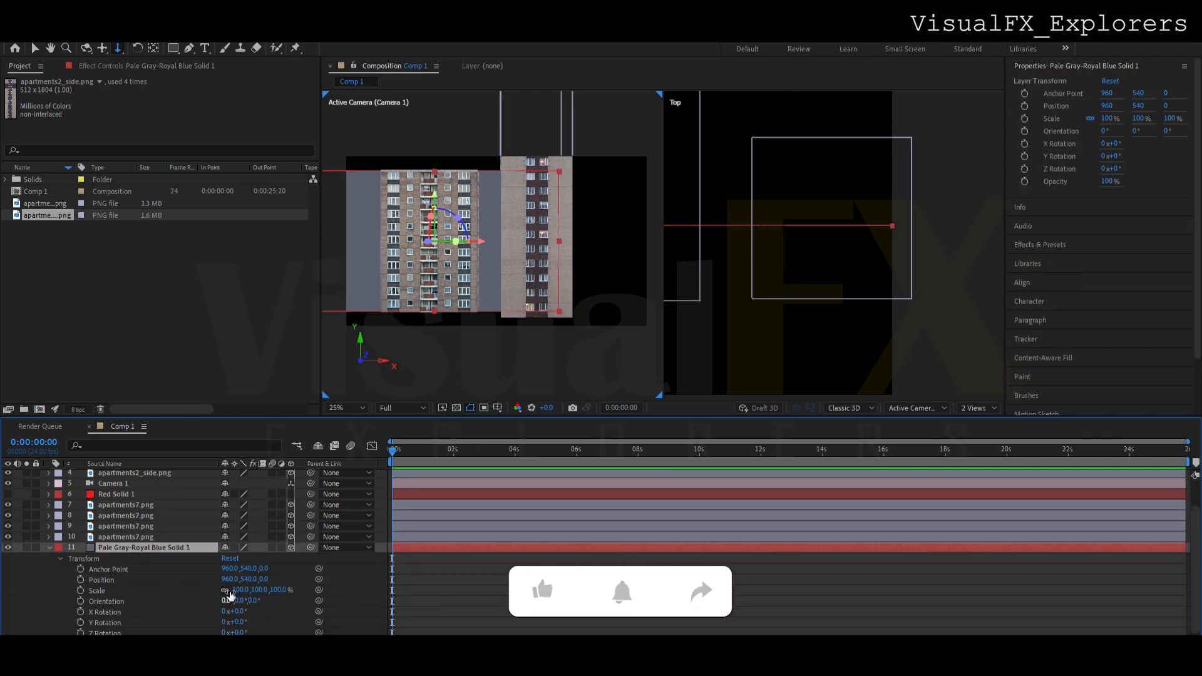
Lay the pale gray-blue solid flat with an X orientation of 90° and lower it to Y 1042.1 as the ground
click(332, 579)
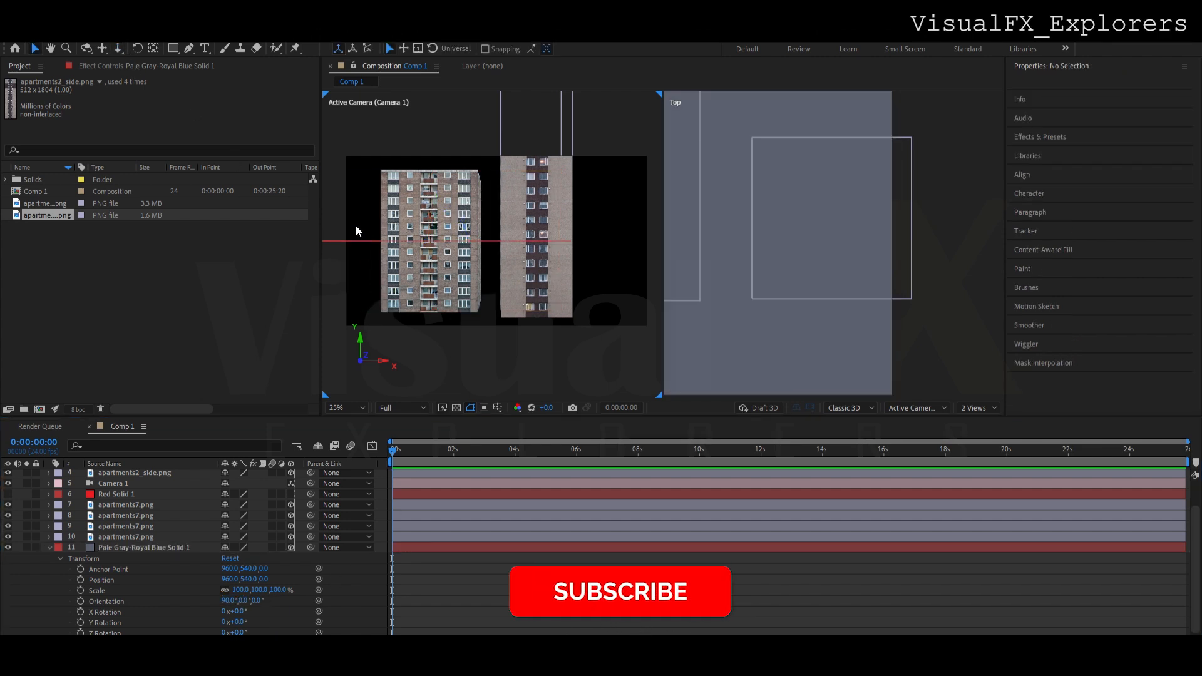
click(358, 227)
drag(438, 277, 438, 339)
Stretch the ground solid horizontally to an X scale of about 274.2% and undo the extra adjustment
drag(559, 306, 741, 286)
drag(428, 313, 422, 321)
key(ctrl+z)
scroll(509, 321, down, 1)
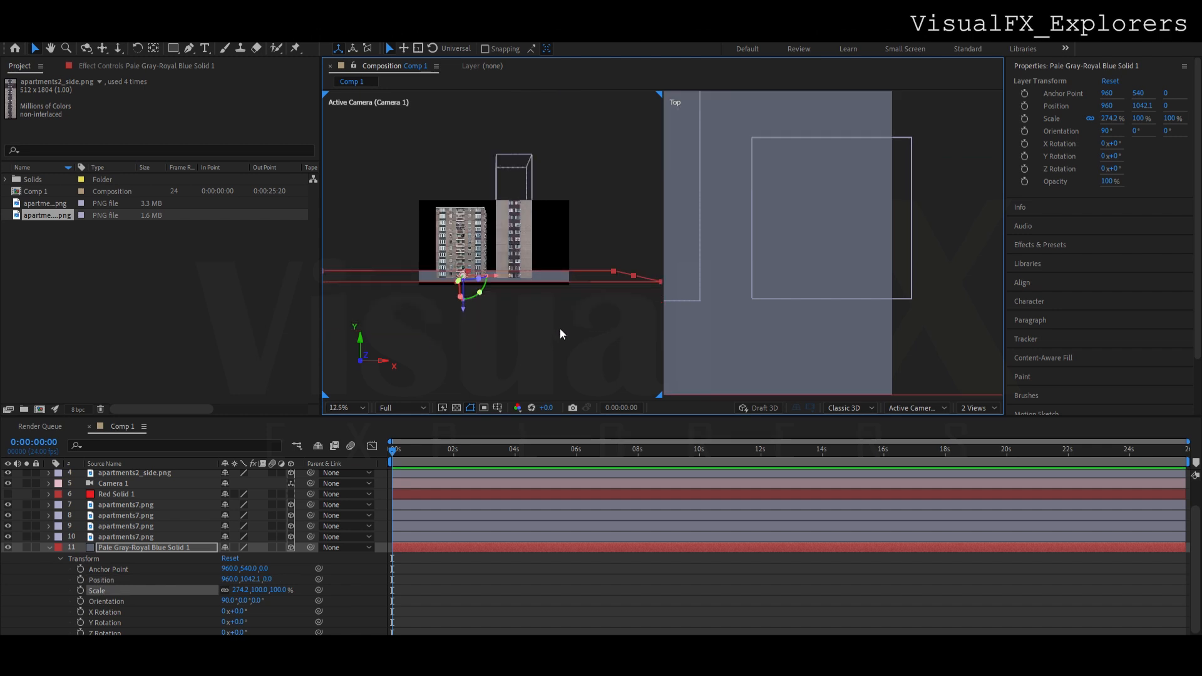
Enlarge the ground solid in the top view to a scale of about 282.6% by 298.5%
click(659, 276)
click(663, 274)
click(660, 273)
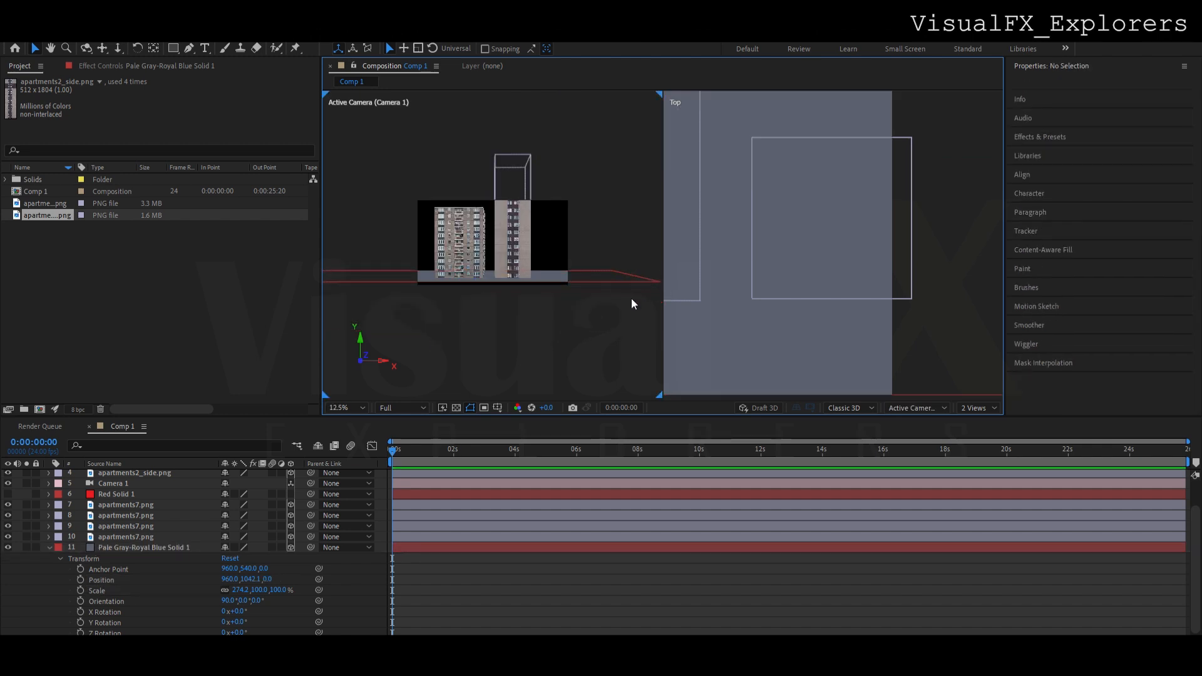
scroll(714, 307, down, 4)
click(894, 245)
drag(905, 260, 908, 299)
scroll(555, 317, up, 1)
drag(487, 279, 487, 293)
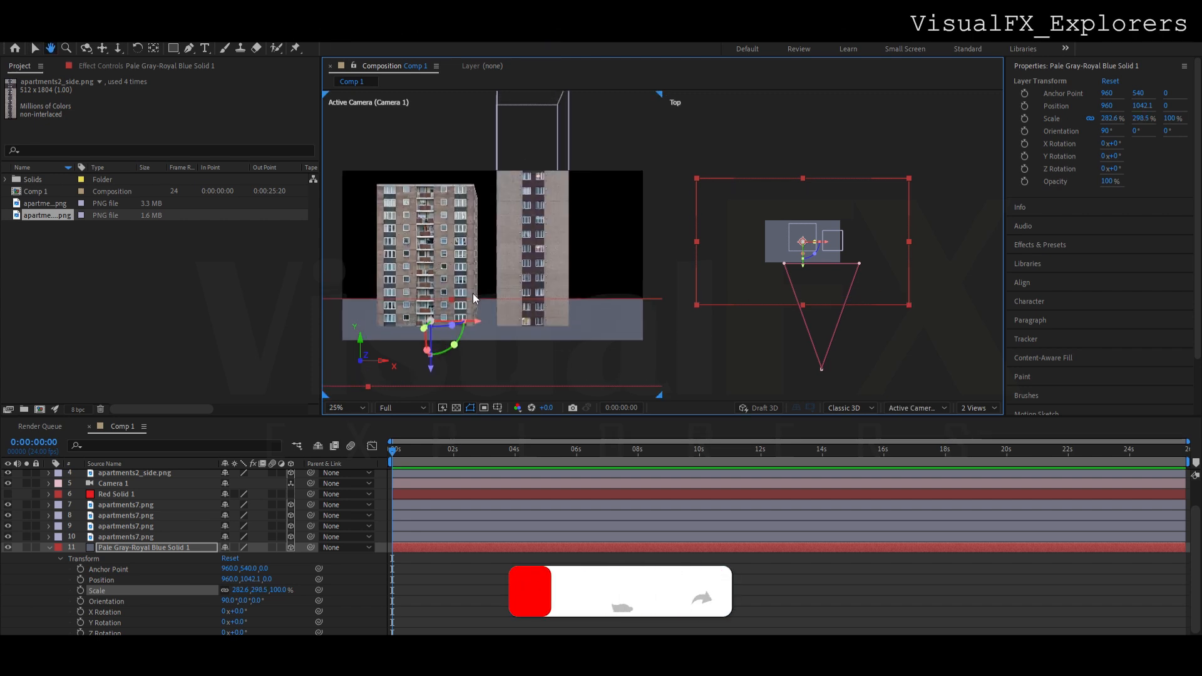
click(489, 277)
Orbit, dolly and pan the camera to frame both buildings at an angle with their side faces showing
click(87, 48)
mouse_move(570, 271)
mouse_down()
mouse_move(557, 264)
mouse_move(564, 273)
mouse_up()
click(118, 49)
drag(513, 231, 514, 239)
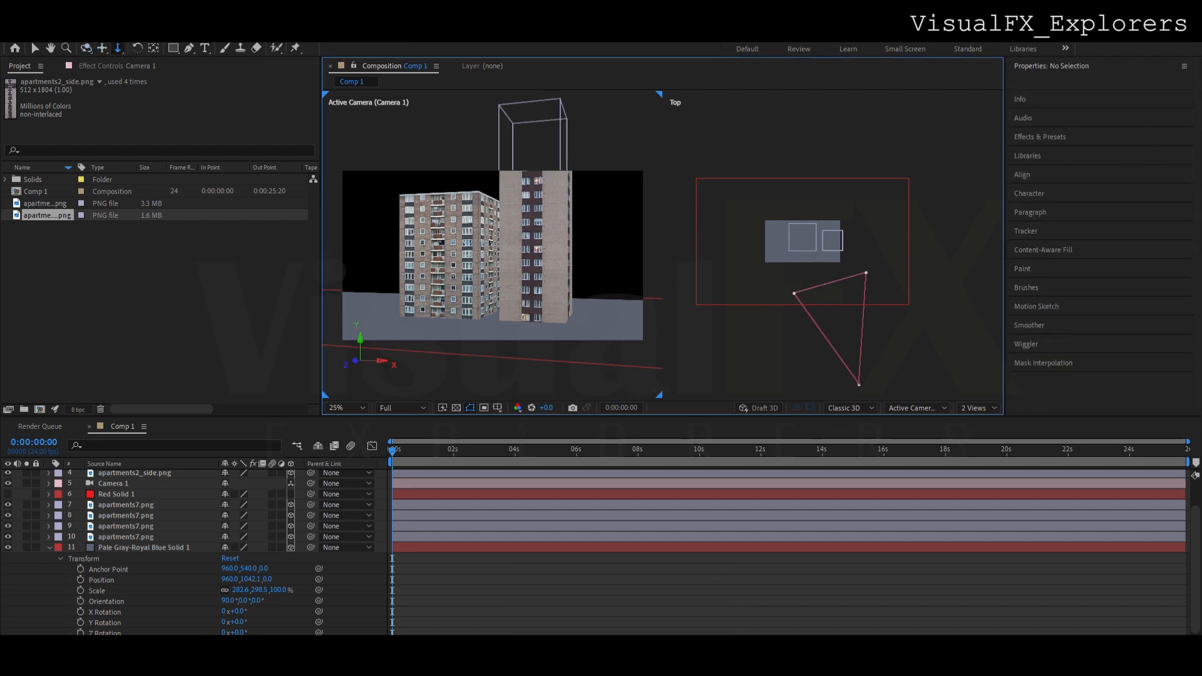
click(102, 49)
mouse_move(505, 213)
mouse_down()
mouse_move(516, 216)
mouse_move(507, 224)
mouse_up()
Switch the composition viewer to a single view and pan the camera to reframe the two buildings
click(973, 407)
click(974, 396)
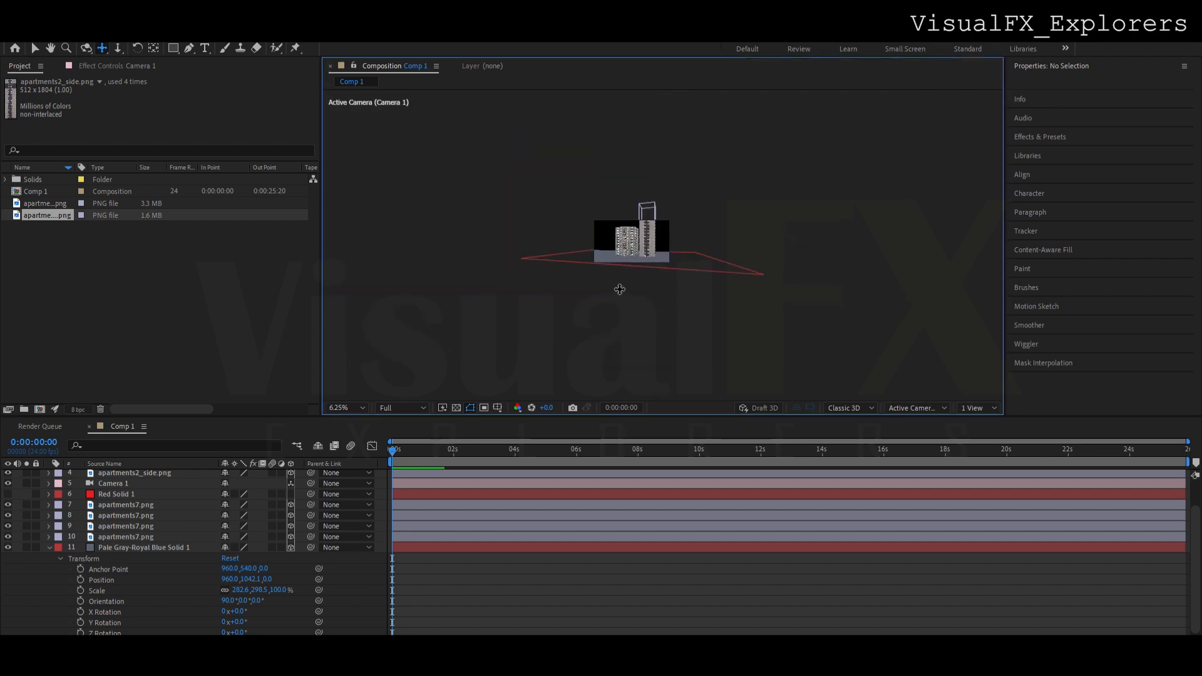
scroll(667, 264, up, 4)
drag(582, 263, 861, 281)
scroll(861, 280, down, 2)
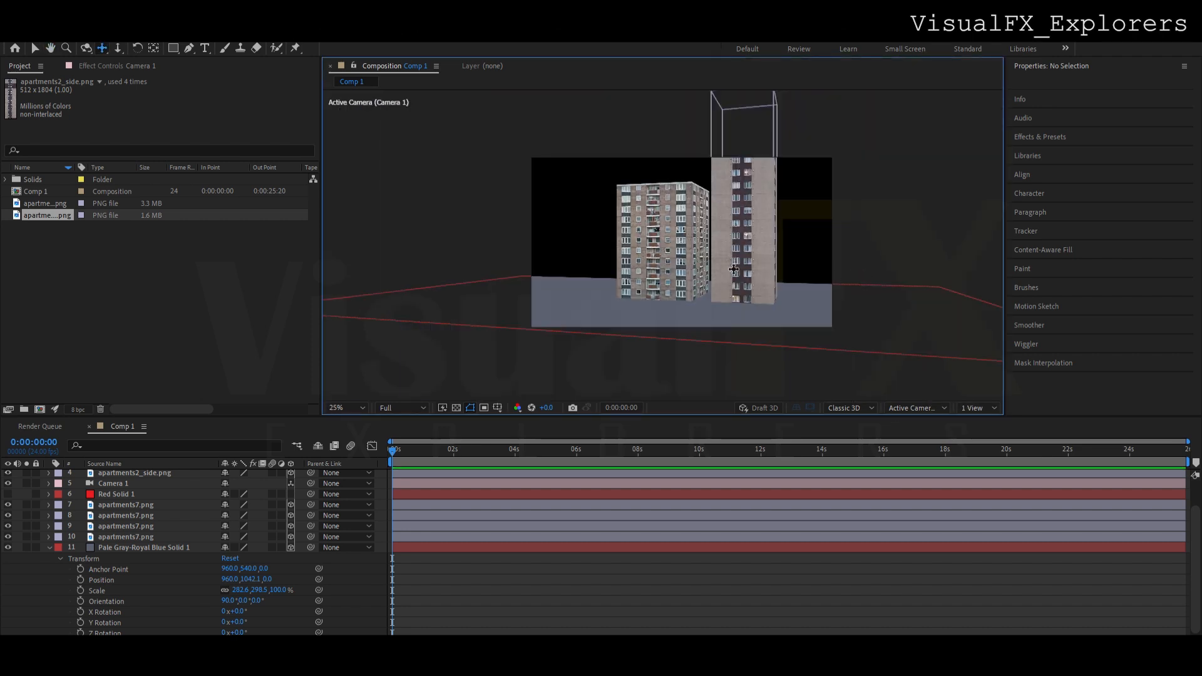
mouse_move(743, 275)
mouse_down()
mouse_move(765, 273)
mouse_move(705, 274)
mouse_move(746, 282)
mouse_up()
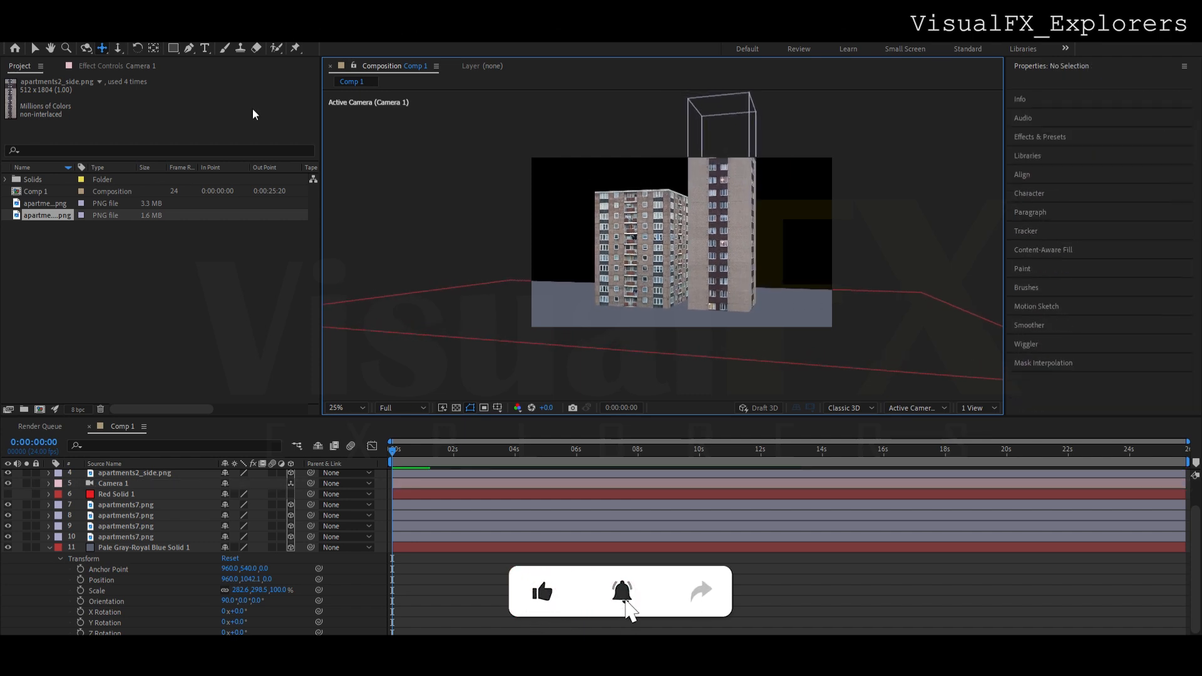
Orbit the camera to the opposite side faces of the buildings and maximize the composition viewer
click(87, 48)
drag(696, 237, 760, 245)
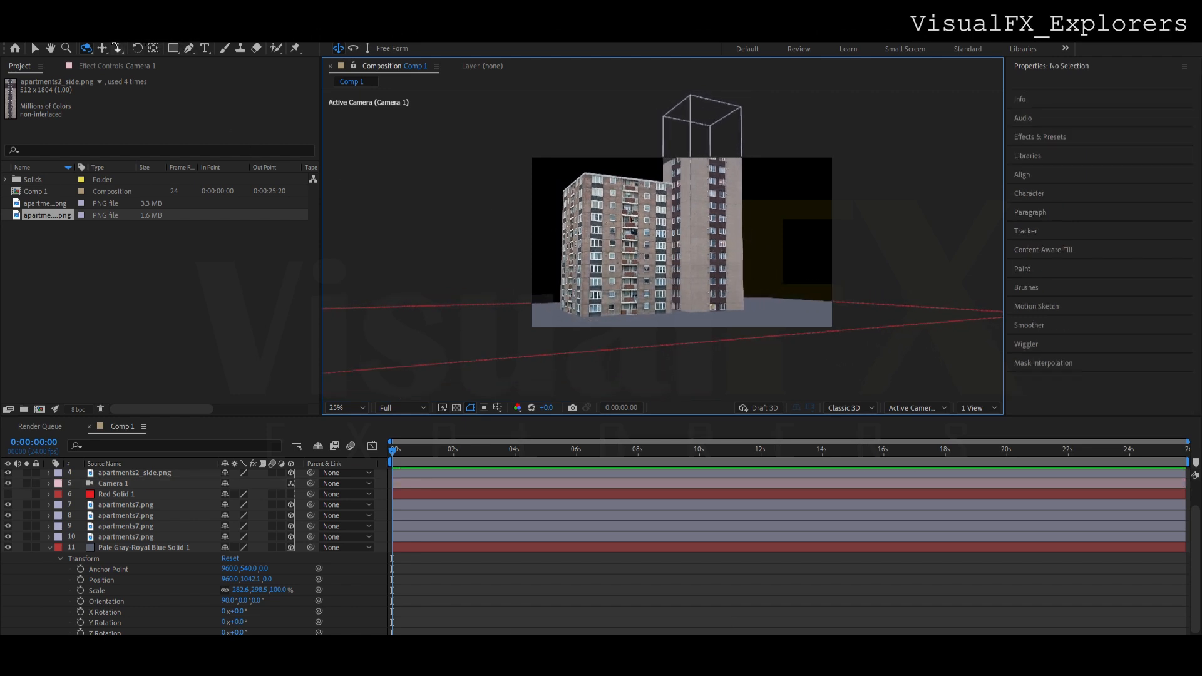
key(grave)
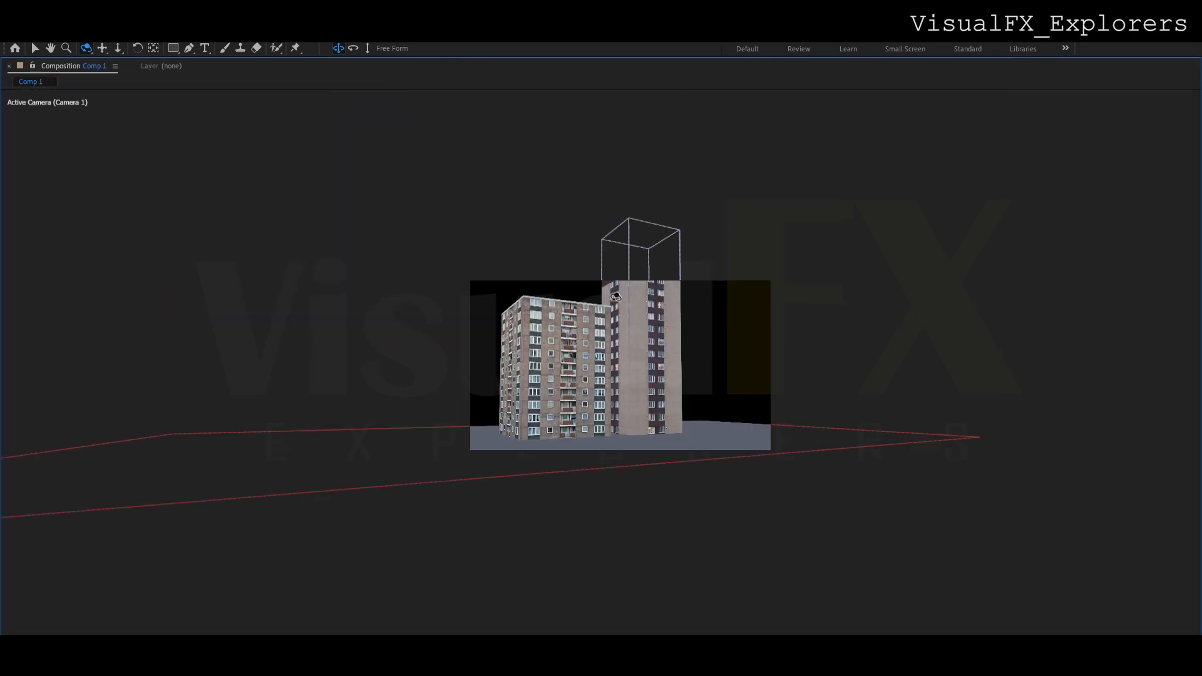
scroll(599, 297, up, 3)
scroll(596, 298, down, 1)
scroll(596, 297, up, 1)
drag(662, 340, 705, 361)
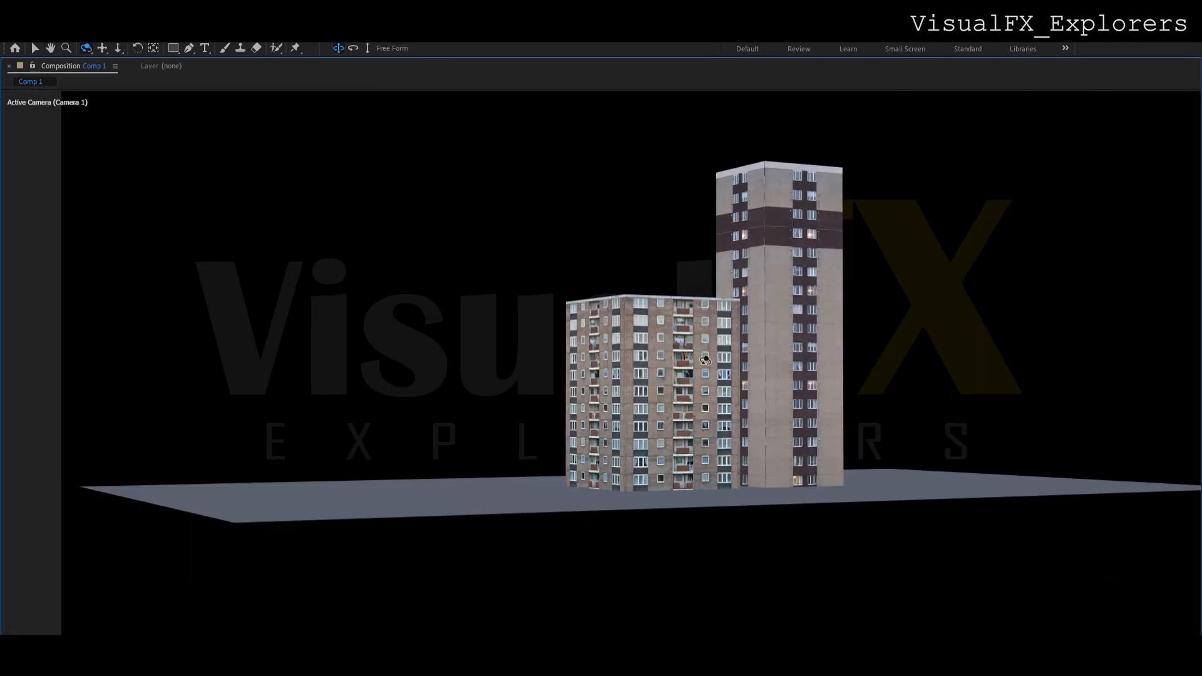
Dolly the camera closer to the buildings, pan to reframe them and orbit back toward their other side faces
click(118, 48)
drag(692, 301, 709, 200)
click(102, 48)
drag(731, 386, 688, 435)
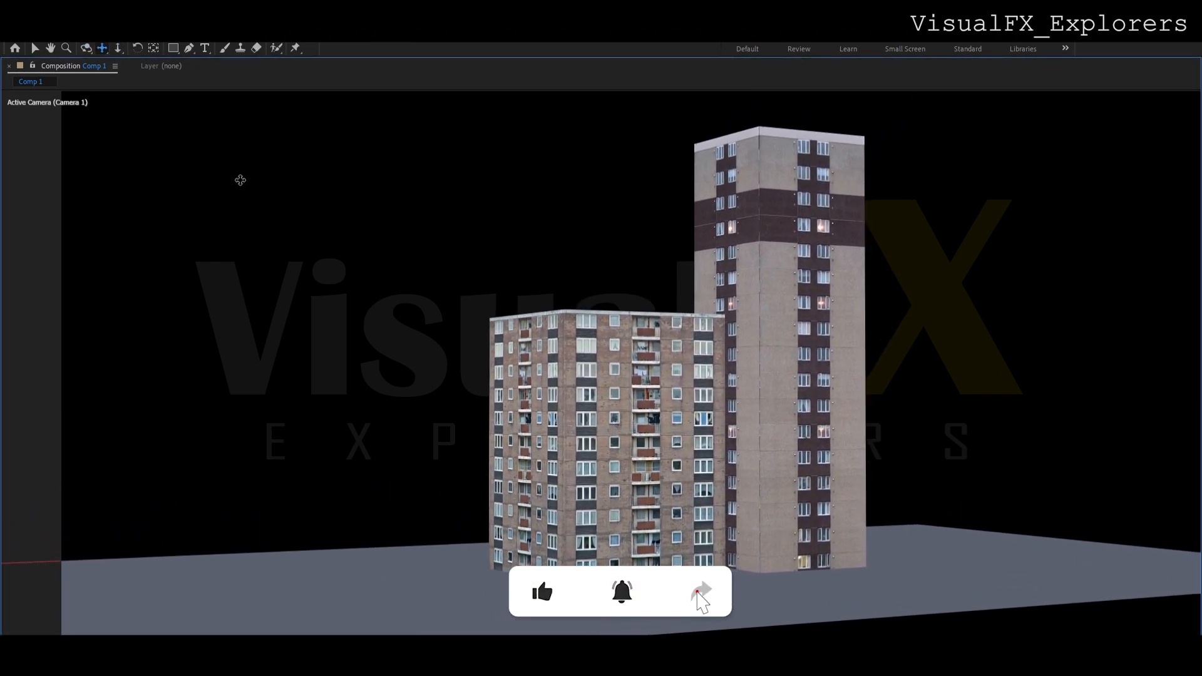
click(87, 48)
drag(683, 478, 551, 466)
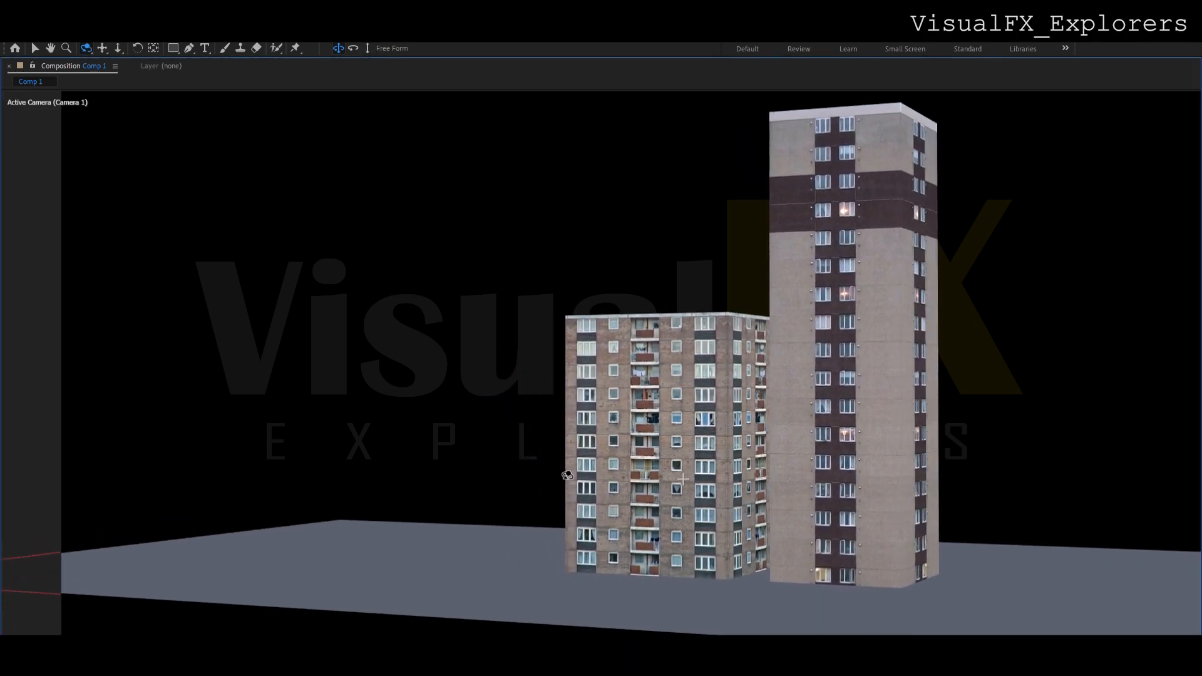